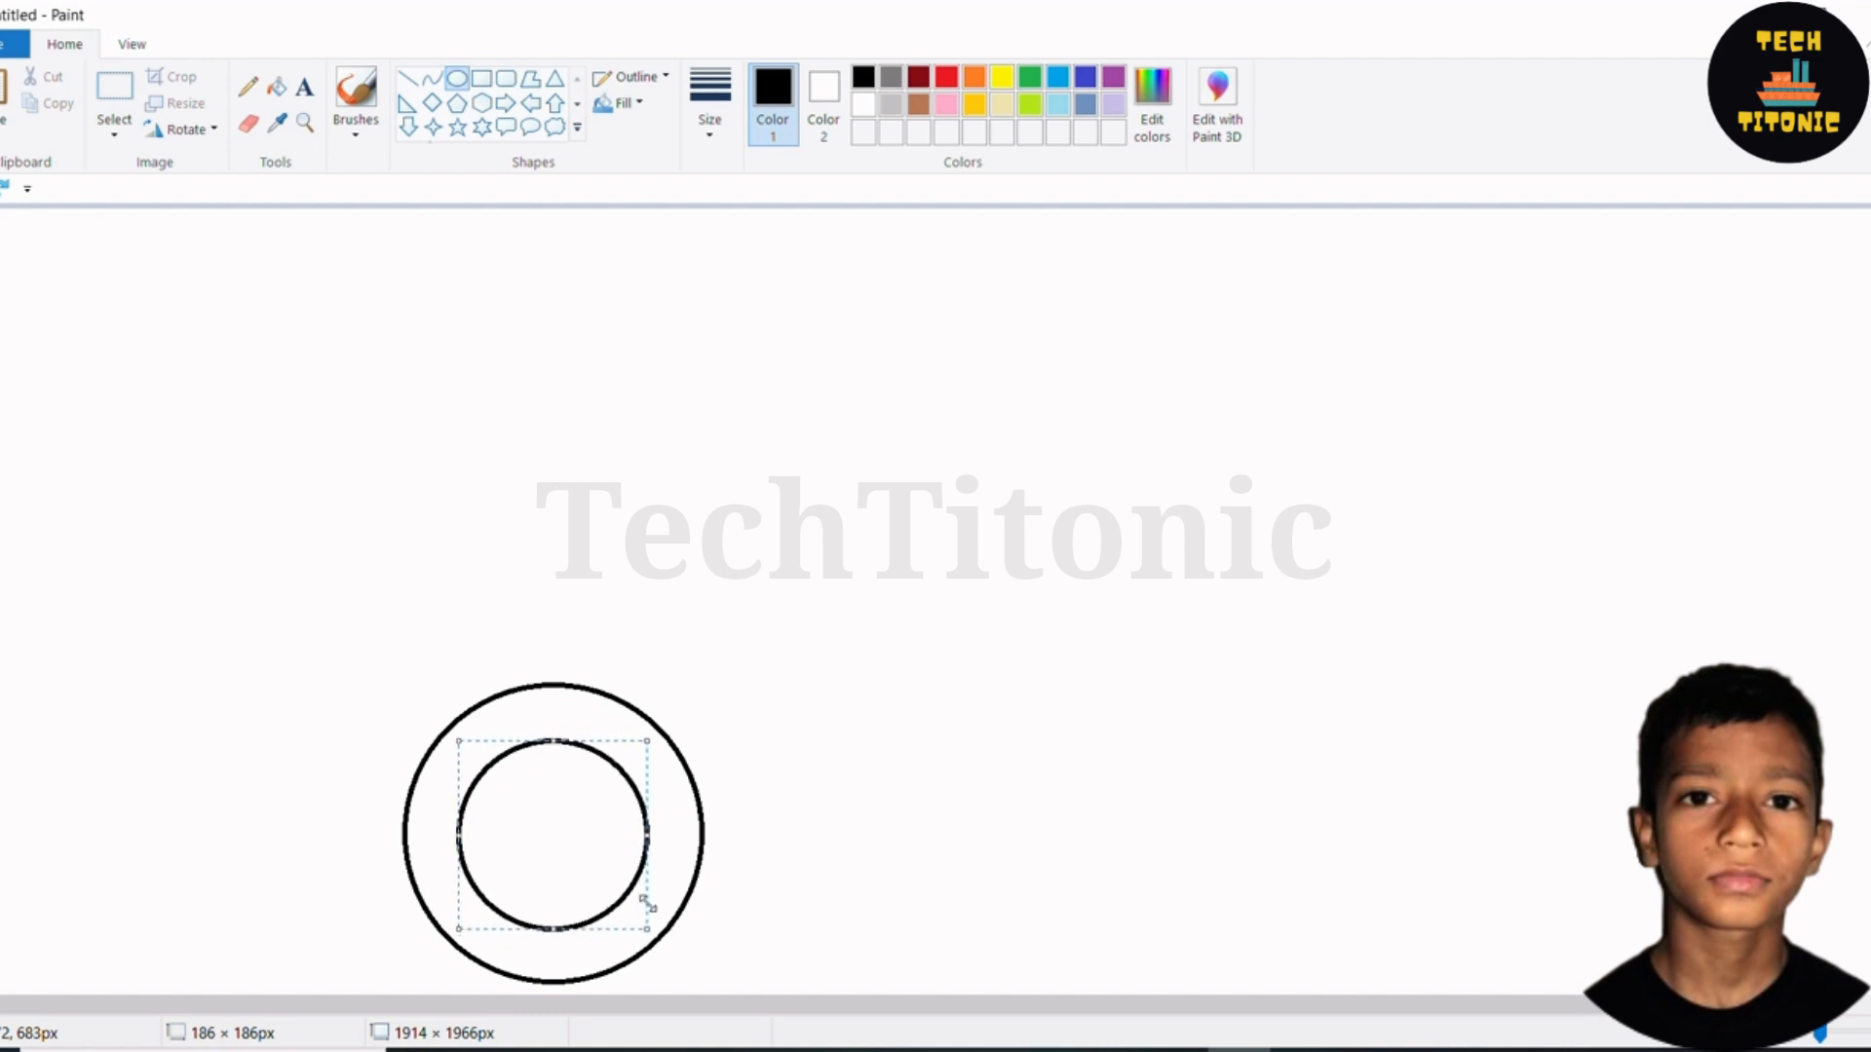
Draw a circle of 155 × 155 px and centre it inside the wheel's 186 px rim circle
click(1035, 760)
drag(449, 868, 619, 1023)
drag(525, 963, 543, 854)
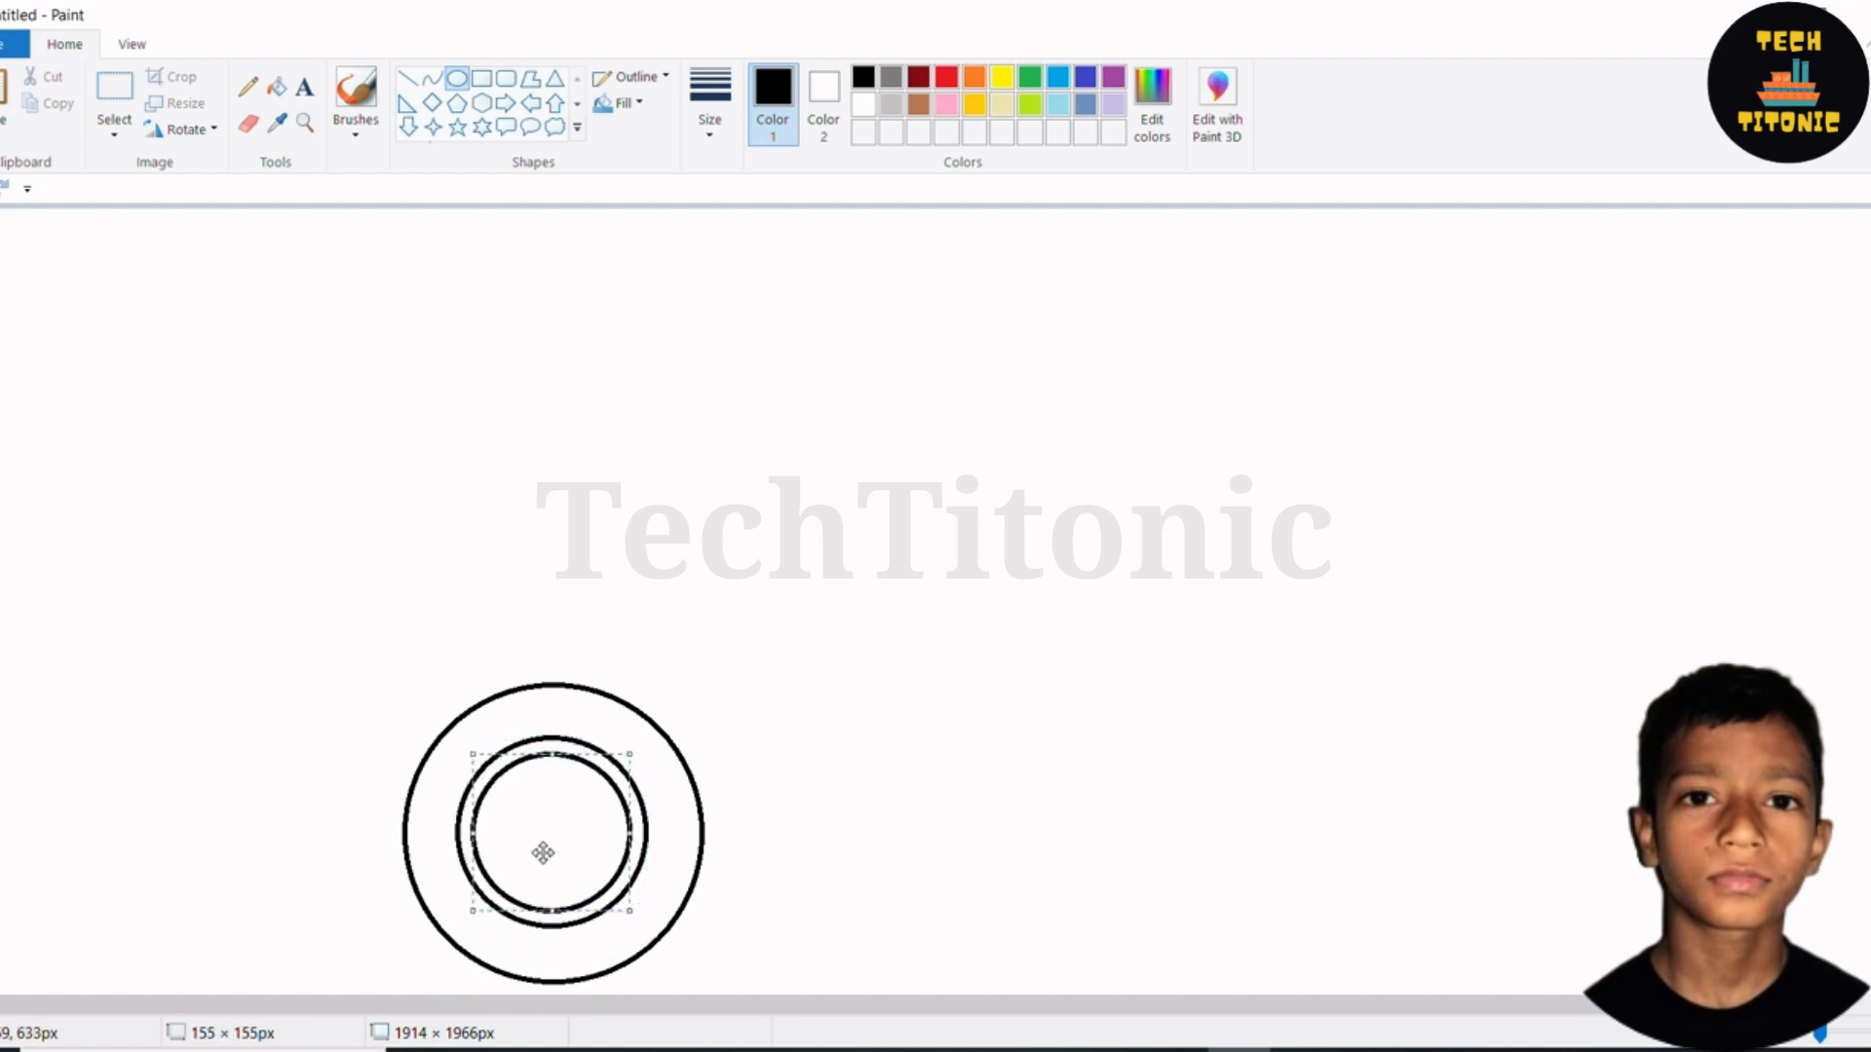
click(719, 764)
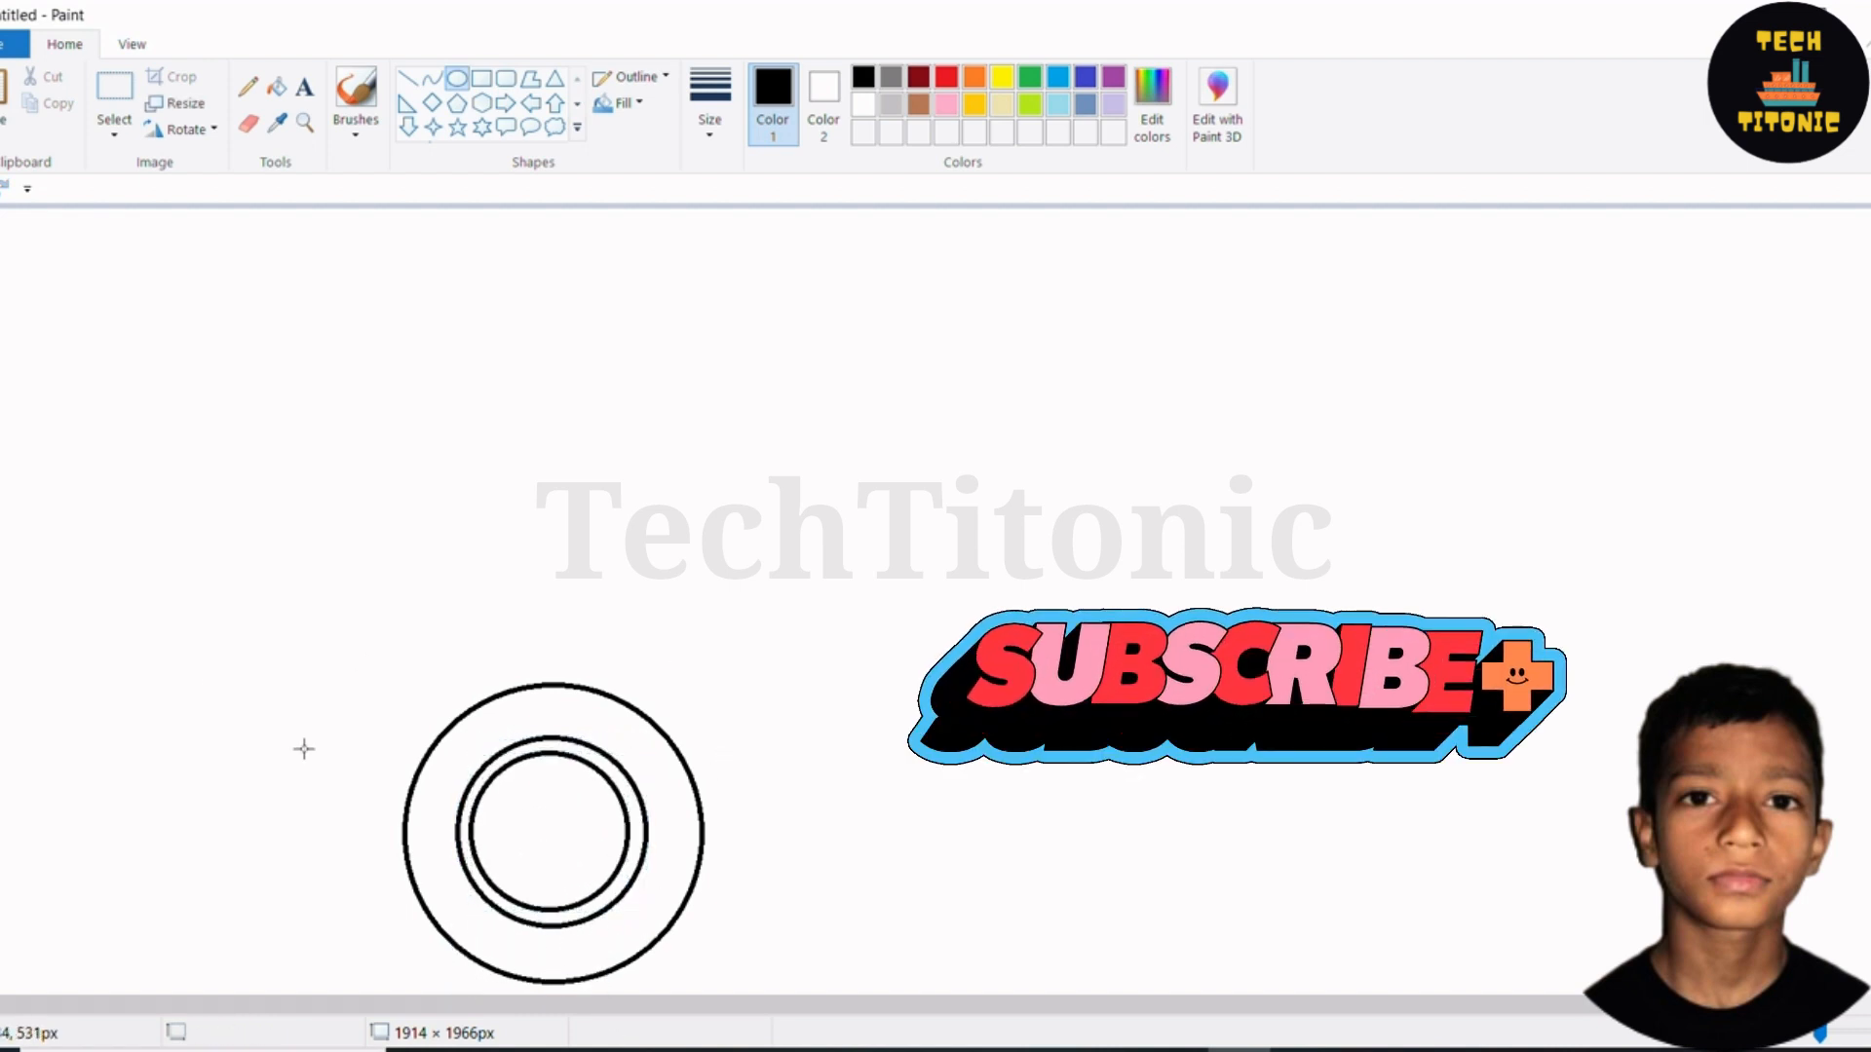
click(456, 103)
mouse_move(608, 390)
mouse_down()
mouse_move(749, 471)
mouse_move(634, 547)
mouse_move(633, 391)
mouse_up()
key(ctrl+z)
mouse_move(686, 526)
mouse_down()
mouse_move(798, 455)
mouse_move(803, 526)
mouse_move(739, 517)
mouse_up()
key(ctrl+z)
Draw short straight lines for the corner notches of the hub, spaced around the innermost circle of the wheel
click(407, 78)
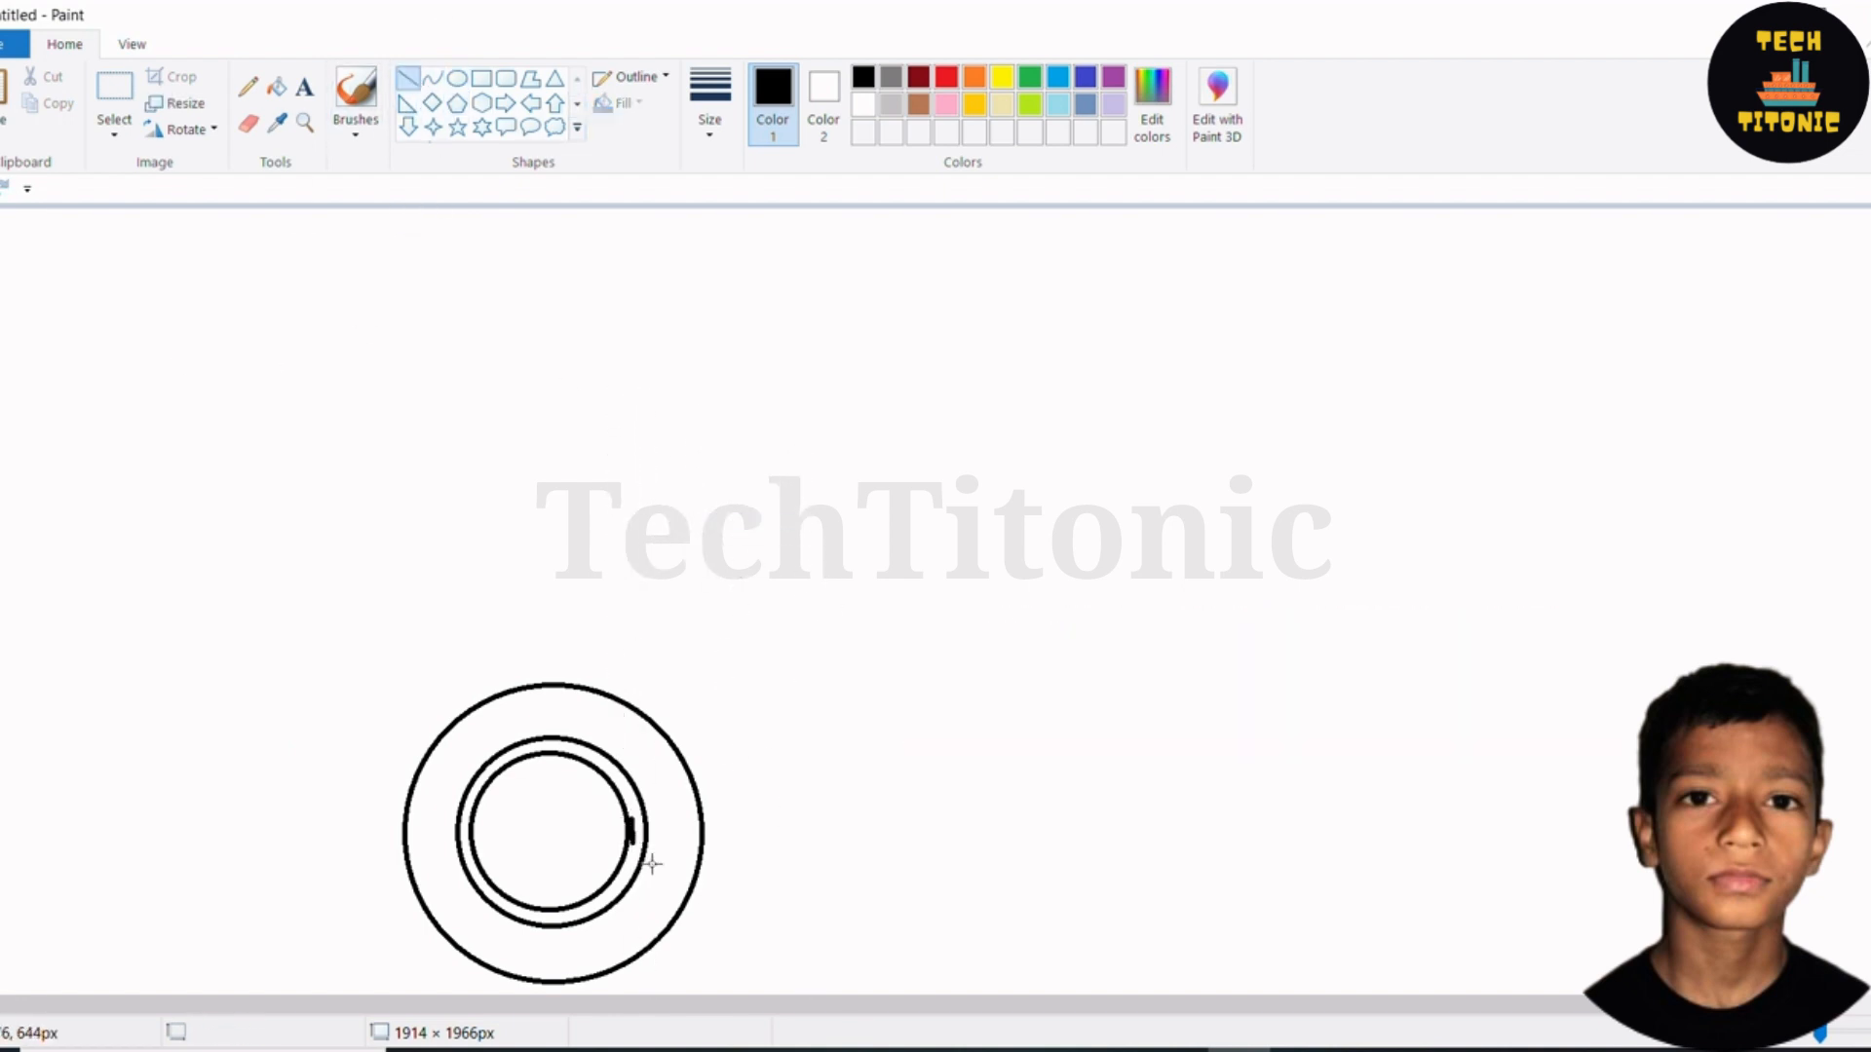
mouse_move(620, 846)
mouse_down()
mouse_move(543, 911)
mouse_move(526, 886)
mouse_move(595, 900)
mouse_up()
key(ctrl+z)
key(ctrl+z)
drag(613, 883, 607, 874)
mouse_move(604, 770)
mouse_down()
mouse_move(618, 788)
mouse_move(597, 800)
mouse_move(521, 787)
mouse_up()
click(501, 763)
drag(485, 884, 499, 871)
drag(473, 866, 491, 852)
Connect the corner notches with straight lines to close the square hub outline inside the wheel
mouse_move(591, 787)
mouse_down()
mouse_move(518, 788)
mouse_move(604, 828)
mouse_move(497, 866)
mouse_up()
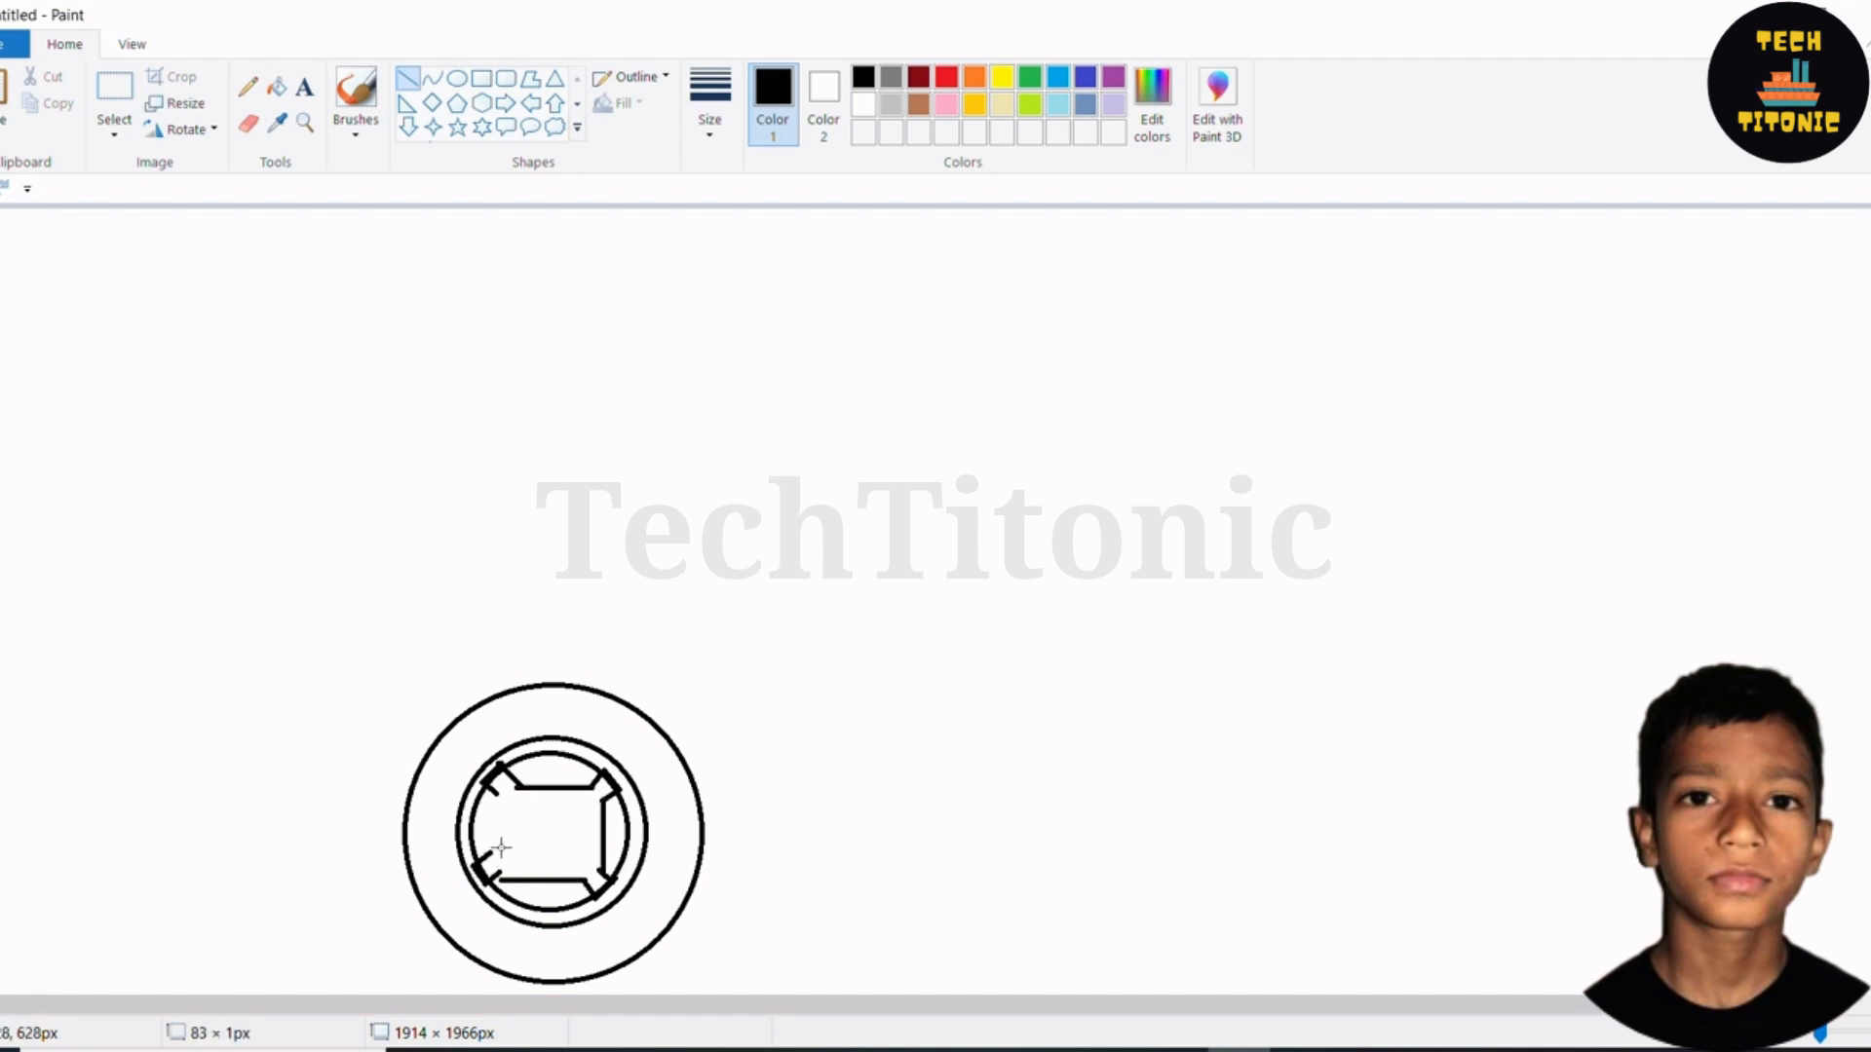
key(ctrl+z)
click(407, 80)
click(583, 879)
mouse_move(582, 876)
mouse_down()
mouse_move(494, 871)
mouse_move(495, 788)
mouse_up()
click(132, 44)
click(37, 83)
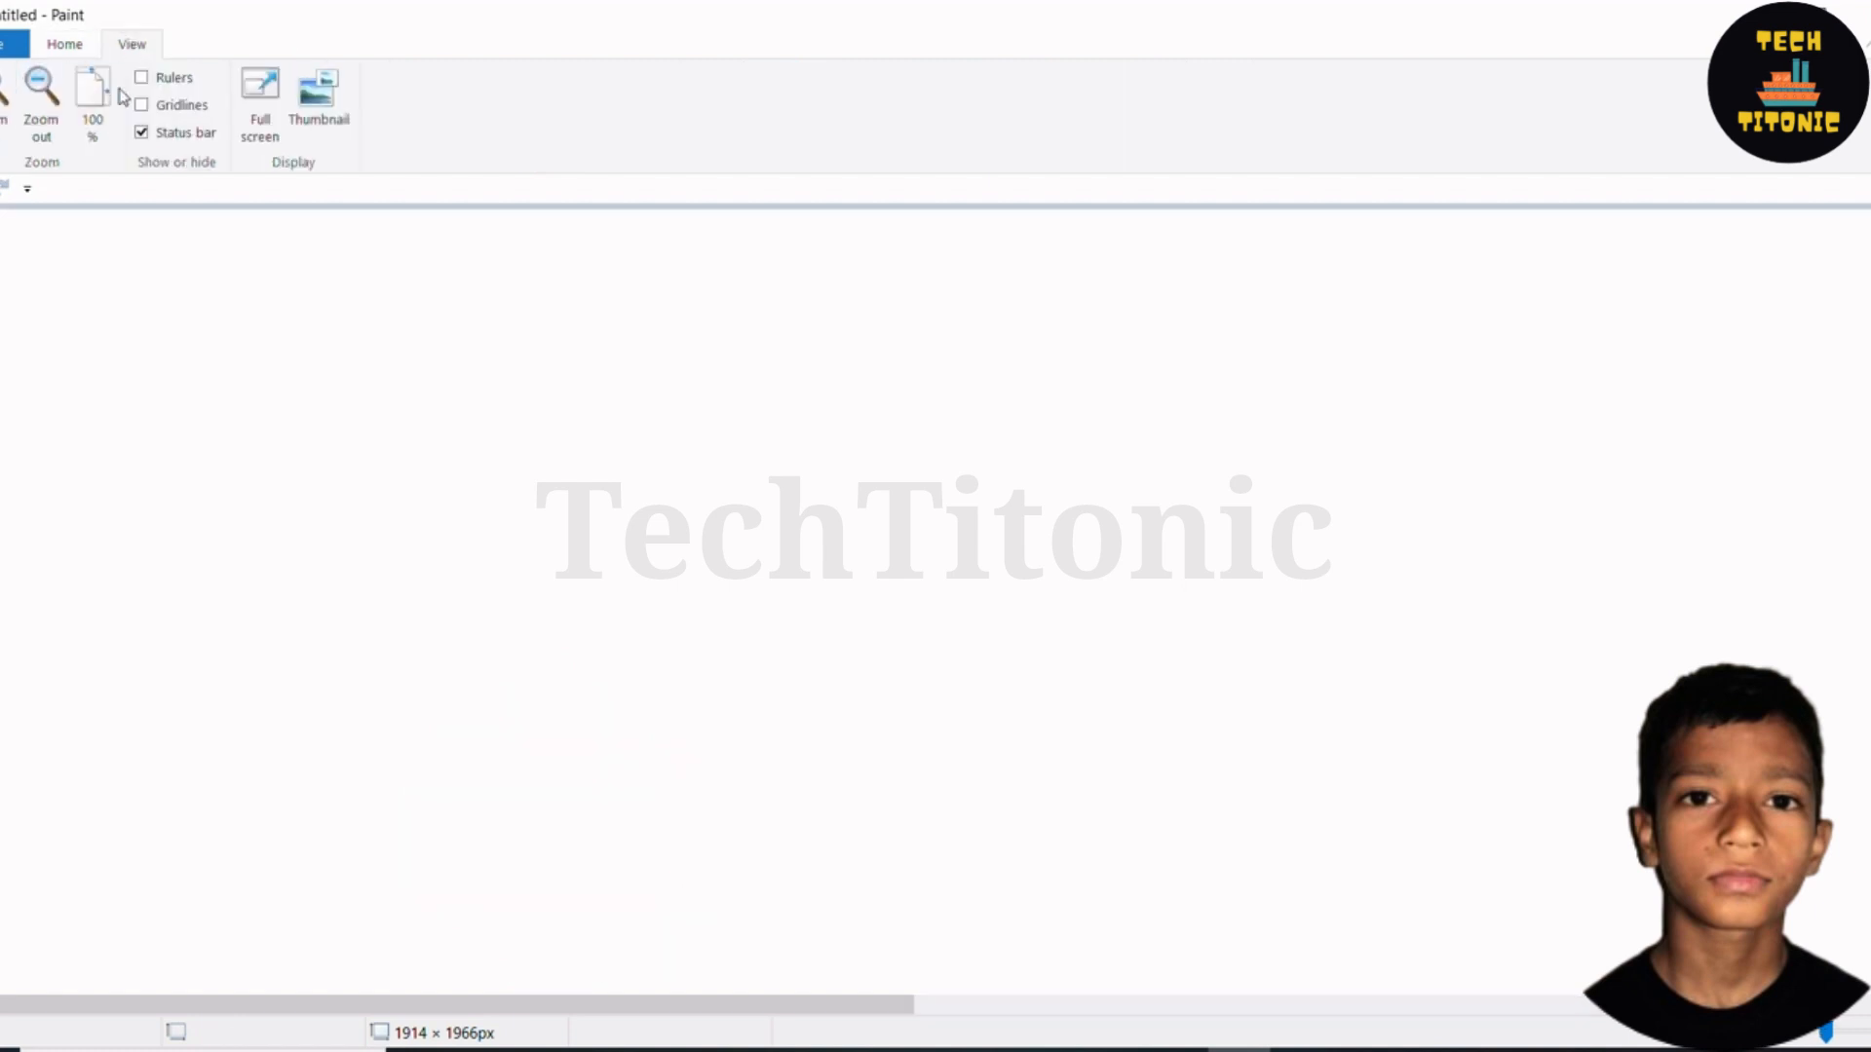
click(65, 44)
click(249, 122)
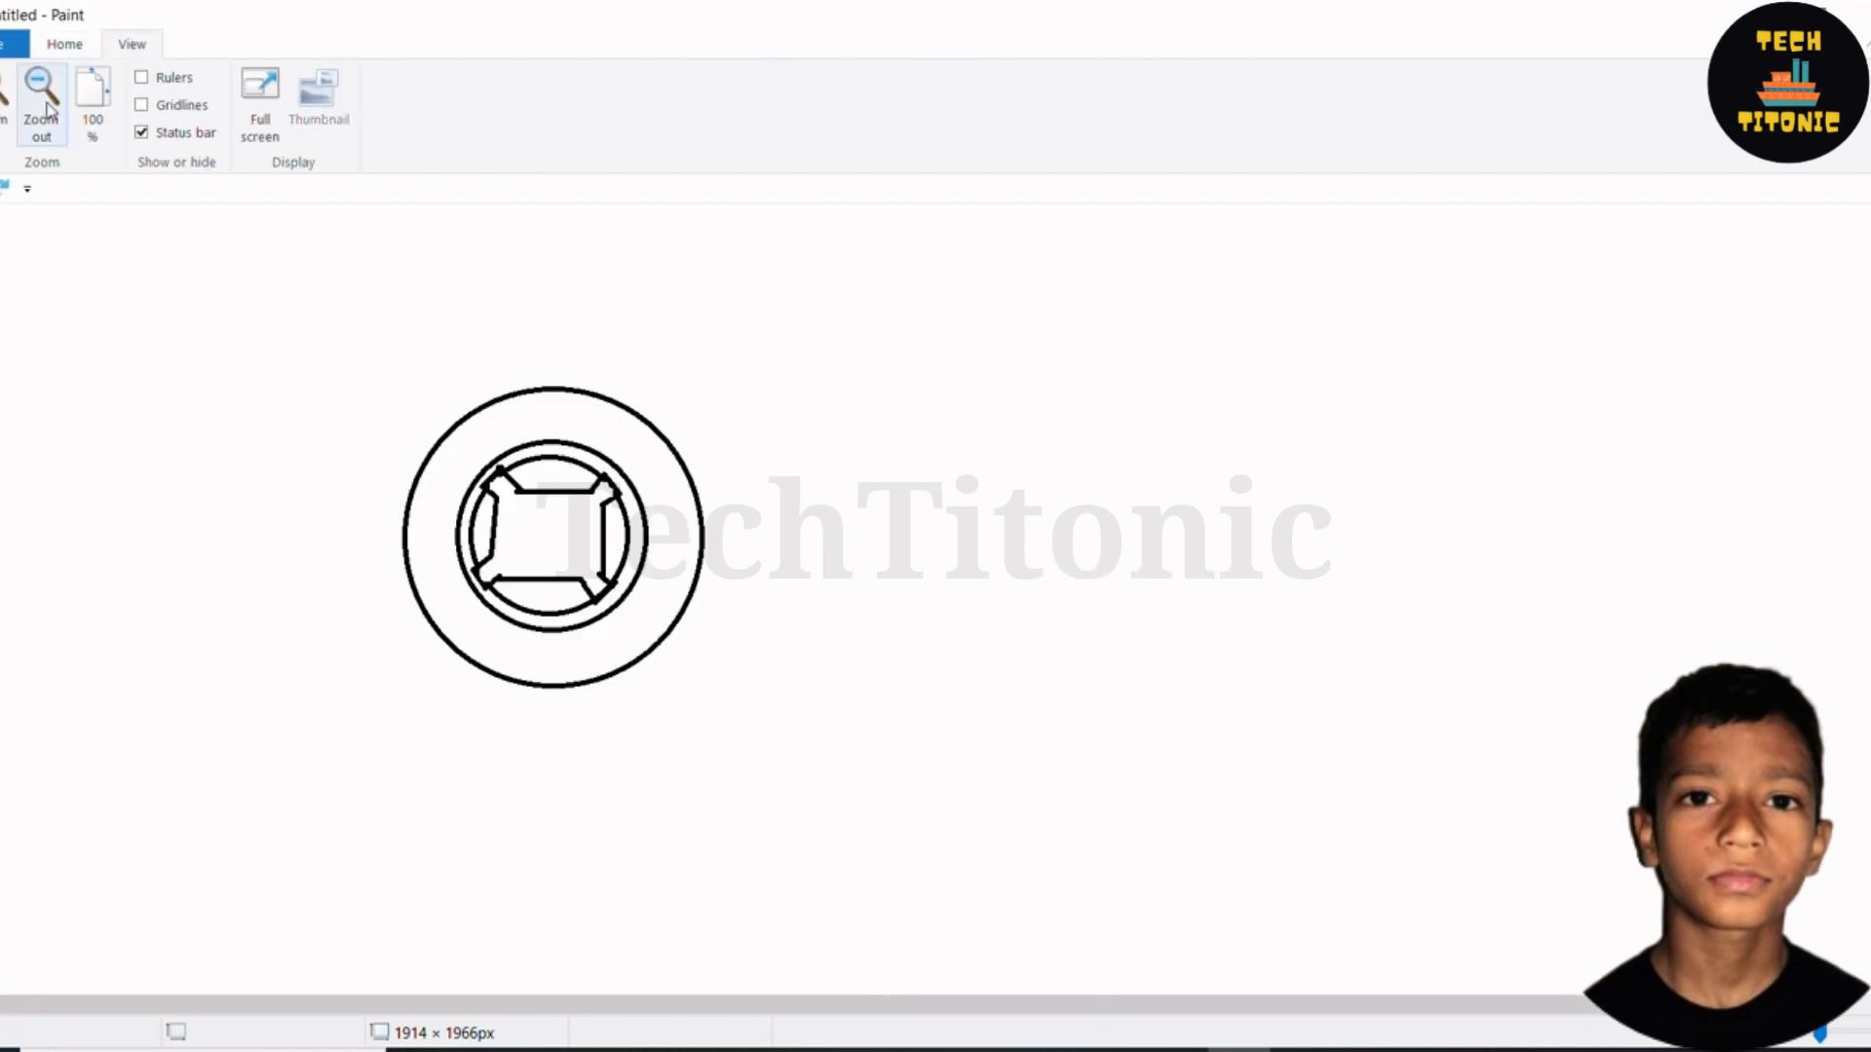
click(64, 44)
scroll(676, 677, up, 3)
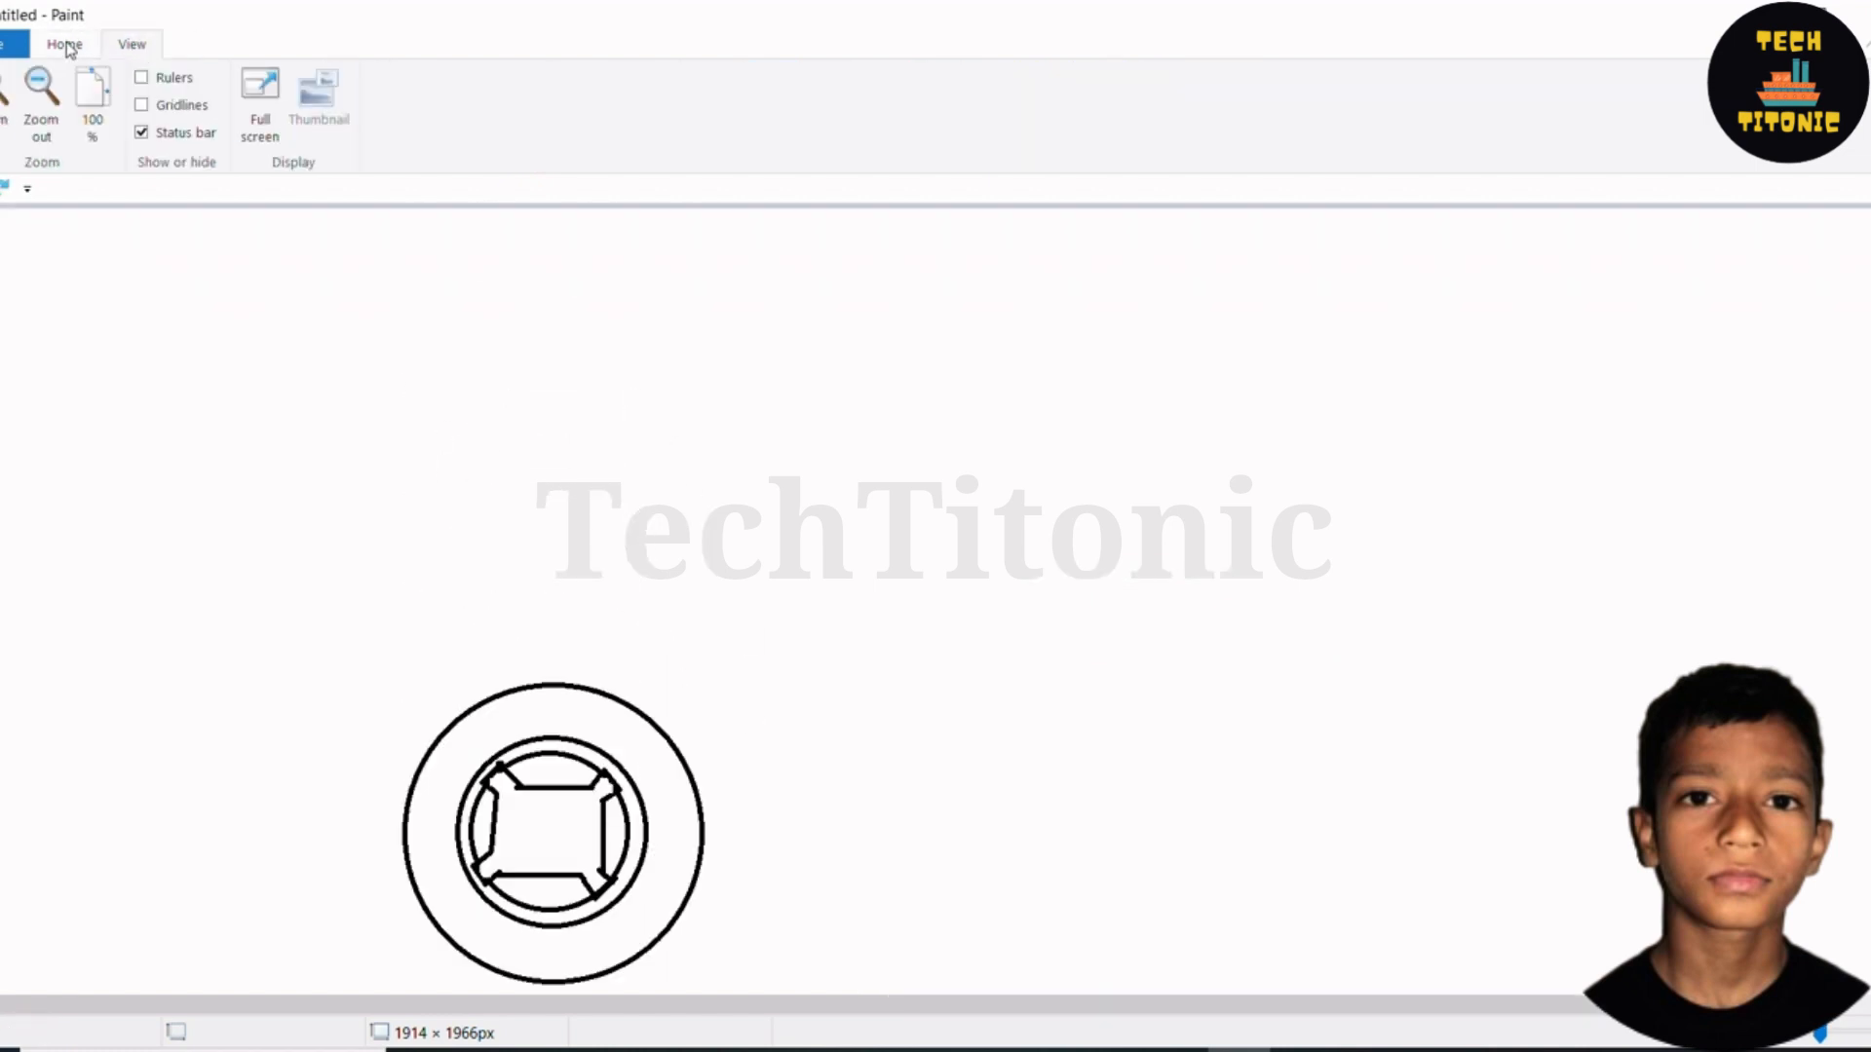
Copy the finished wheel and place the duplicate to its right, leaving a gap between the two wheels
click(65, 44)
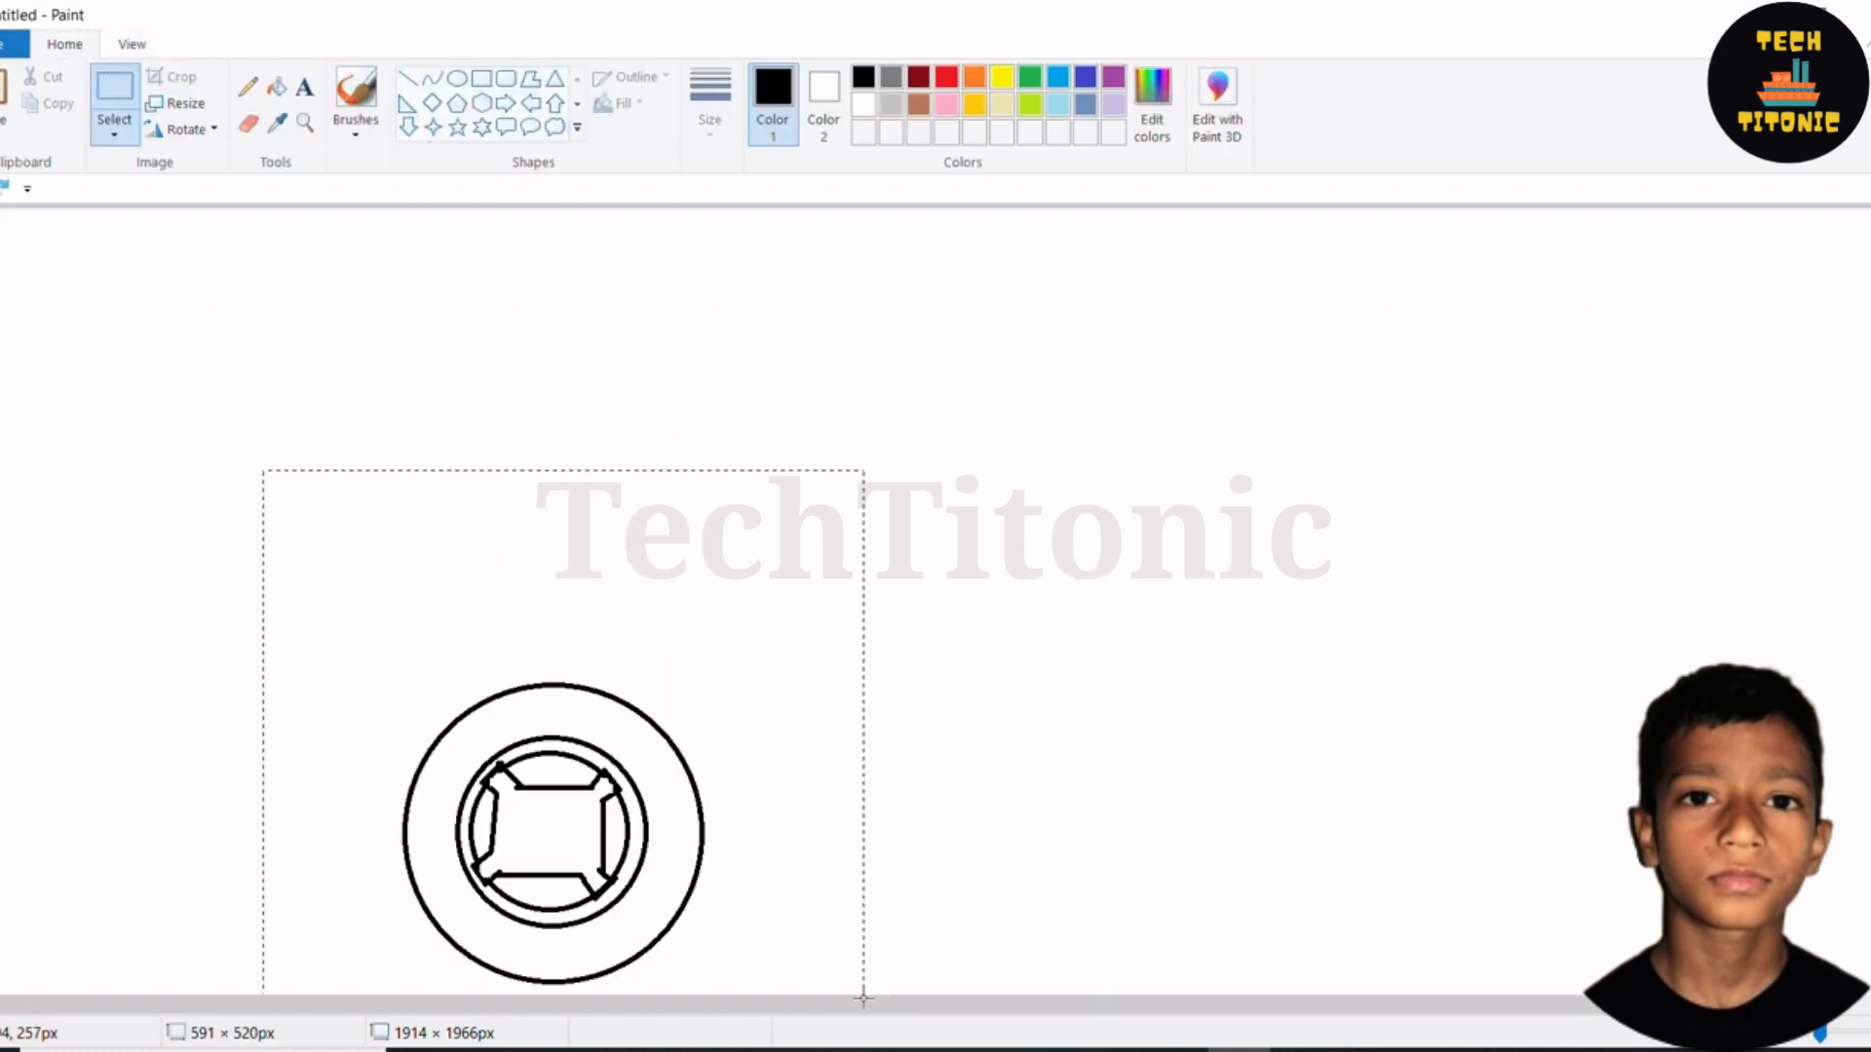
drag(384, 681, 710, 982)
key(ctrl+c)
key(ctrl+v)
mouse_move(169, 423)
mouse_down()
mouse_move(945, 918)
mouse_move(1070, 886)
mouse_up()
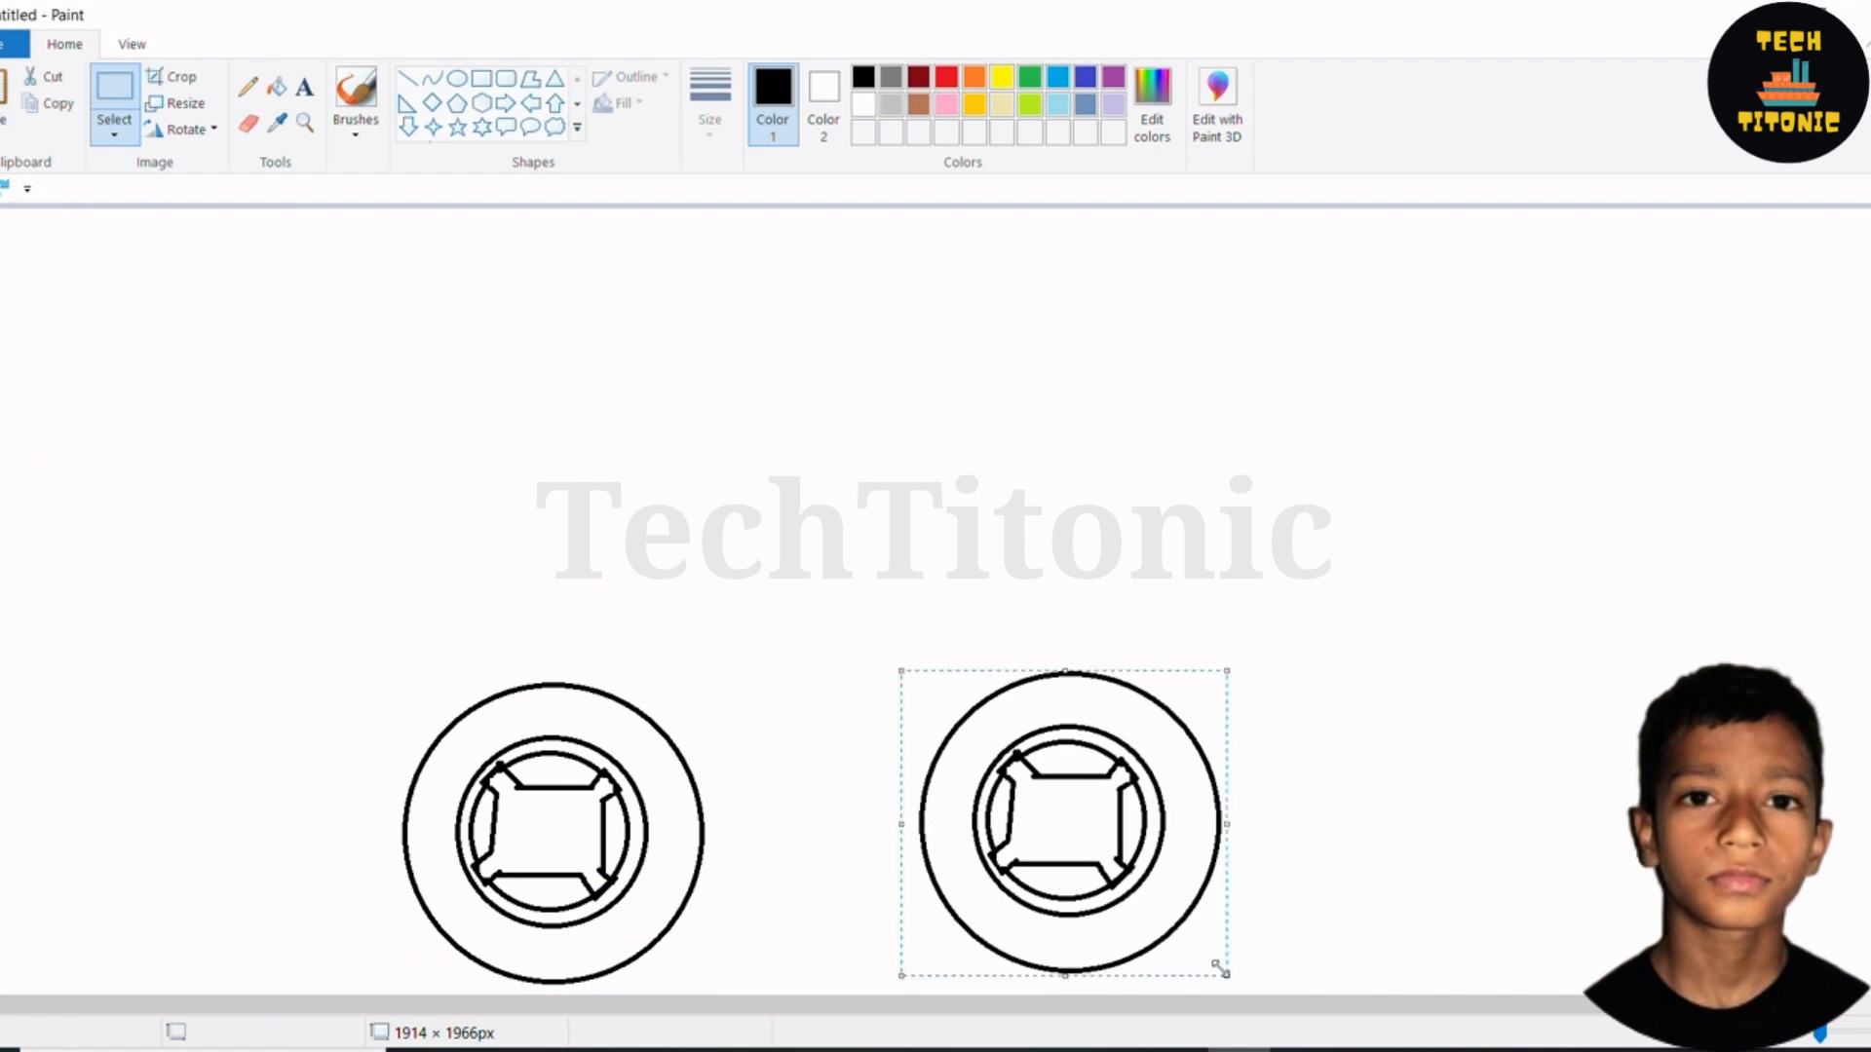
Shrink the copied wheel slightly in width and height and lower it to the ground level of the large wheel
drag(1226, 975, 1216, 956)
drag(1061, 670, 1061, 666)
drag(1216, 811, 1209, 811)
drag(1055, 957, 1056, 936)
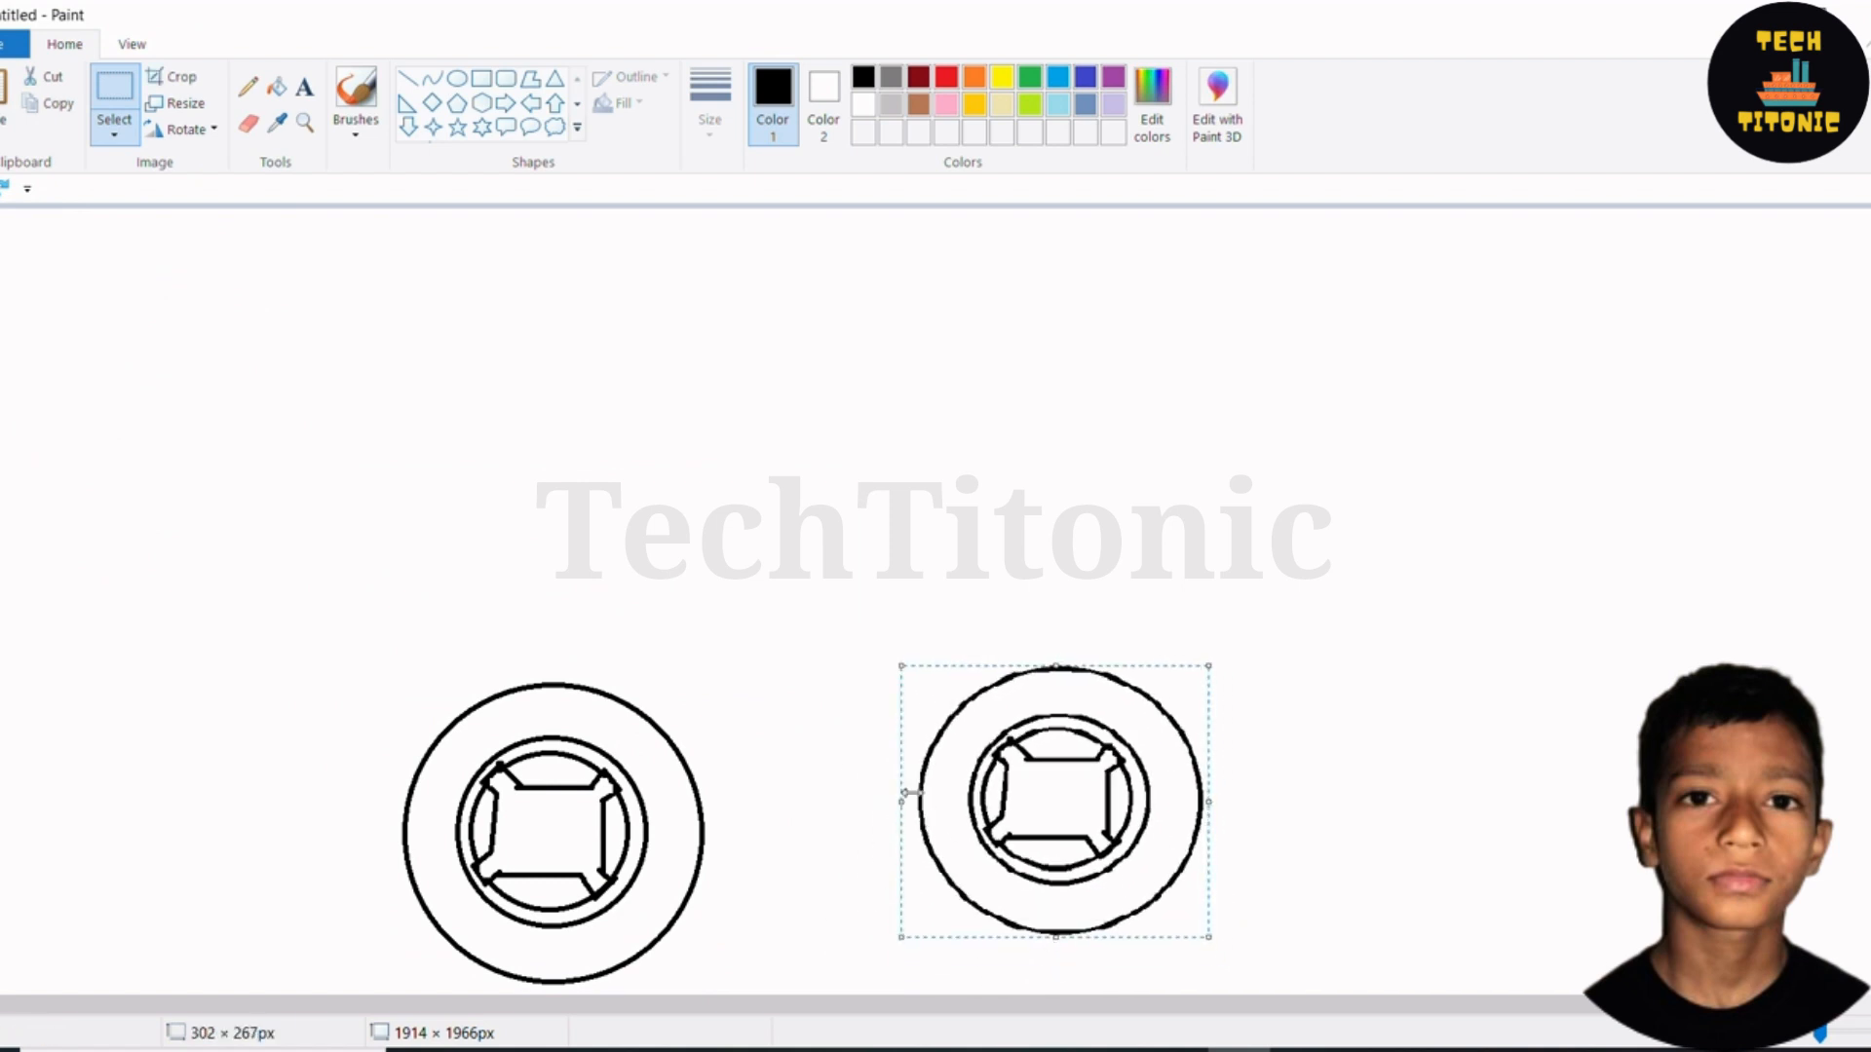
drag(902, 800, 911, 801)
drag(1052, 800, 1062, 849)
click(1000, 618)
Draw the chassis line between the two wheels, with a short slanted end meeting the large wheel
click(407, 77)
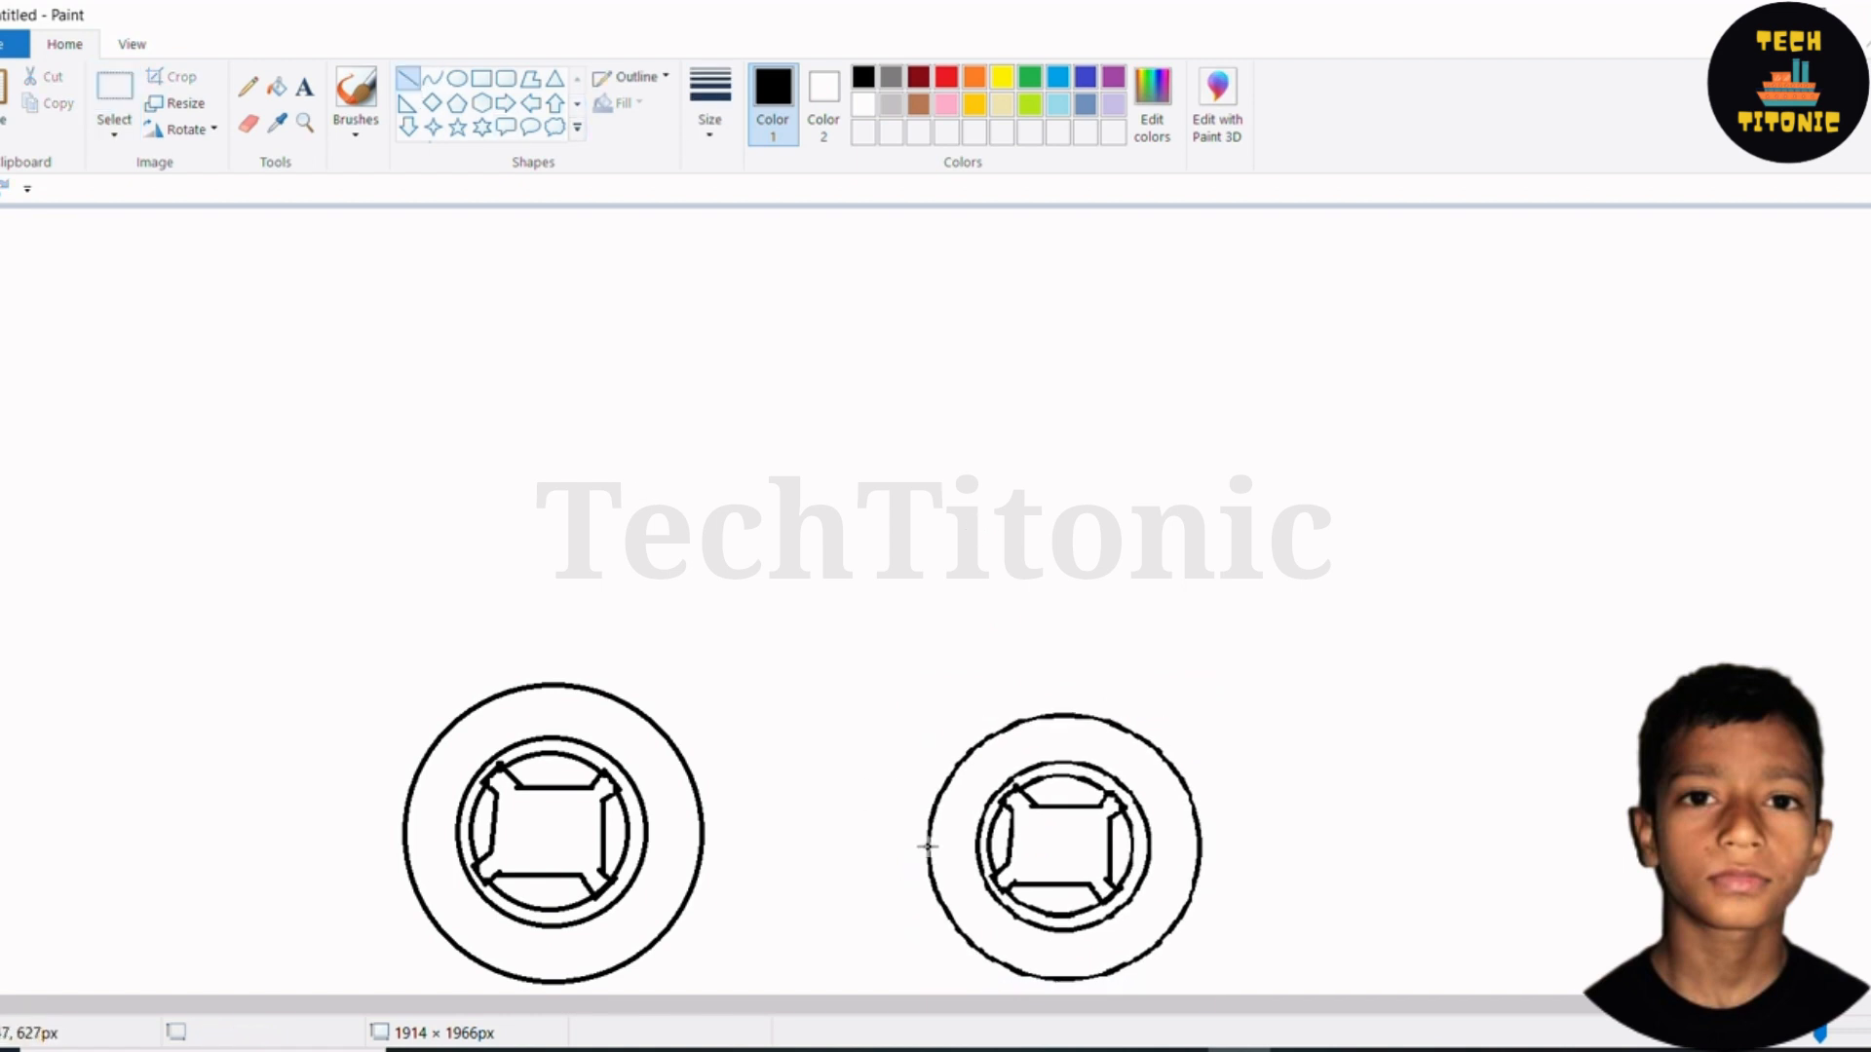
drag(928, 848, 703, 836)
click(731, 742)
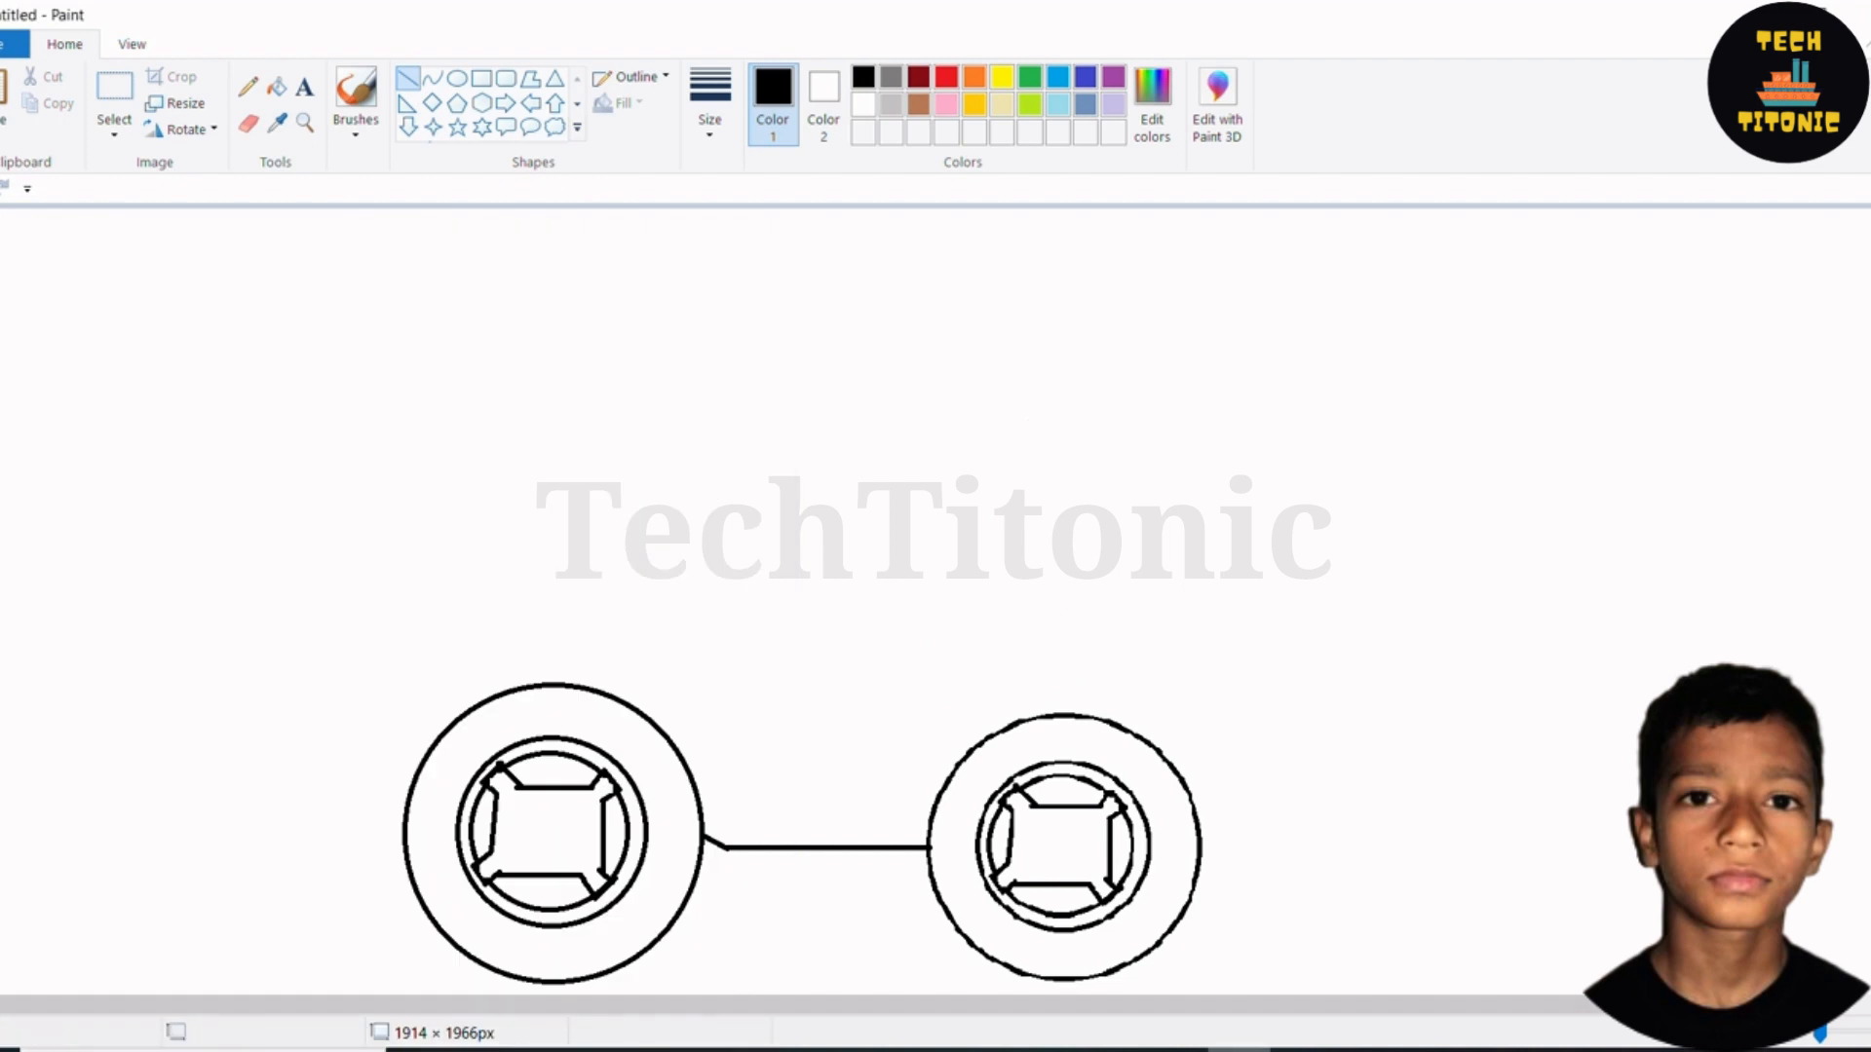
Draw the bonnet's front edge up from the small wheel, with a rounded upper corner and a flat top line
mouse_move(1238, 1050)
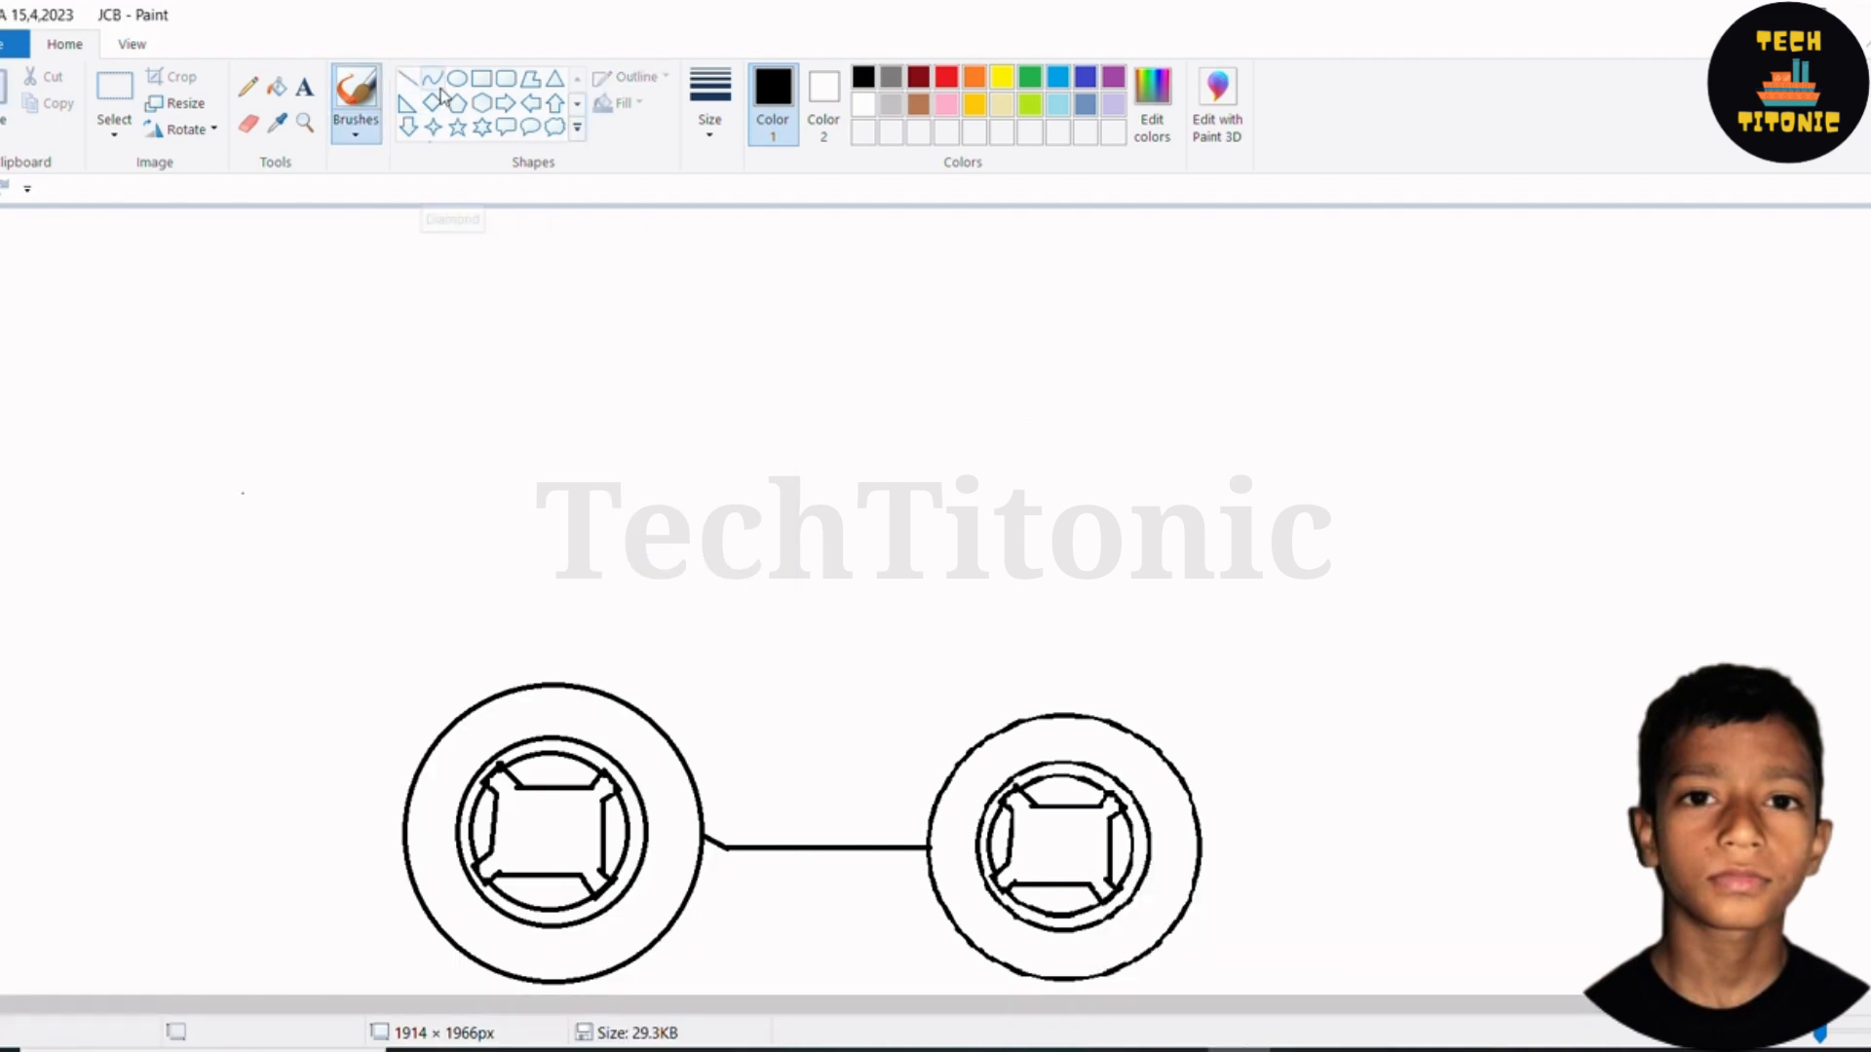
click(432, 77)
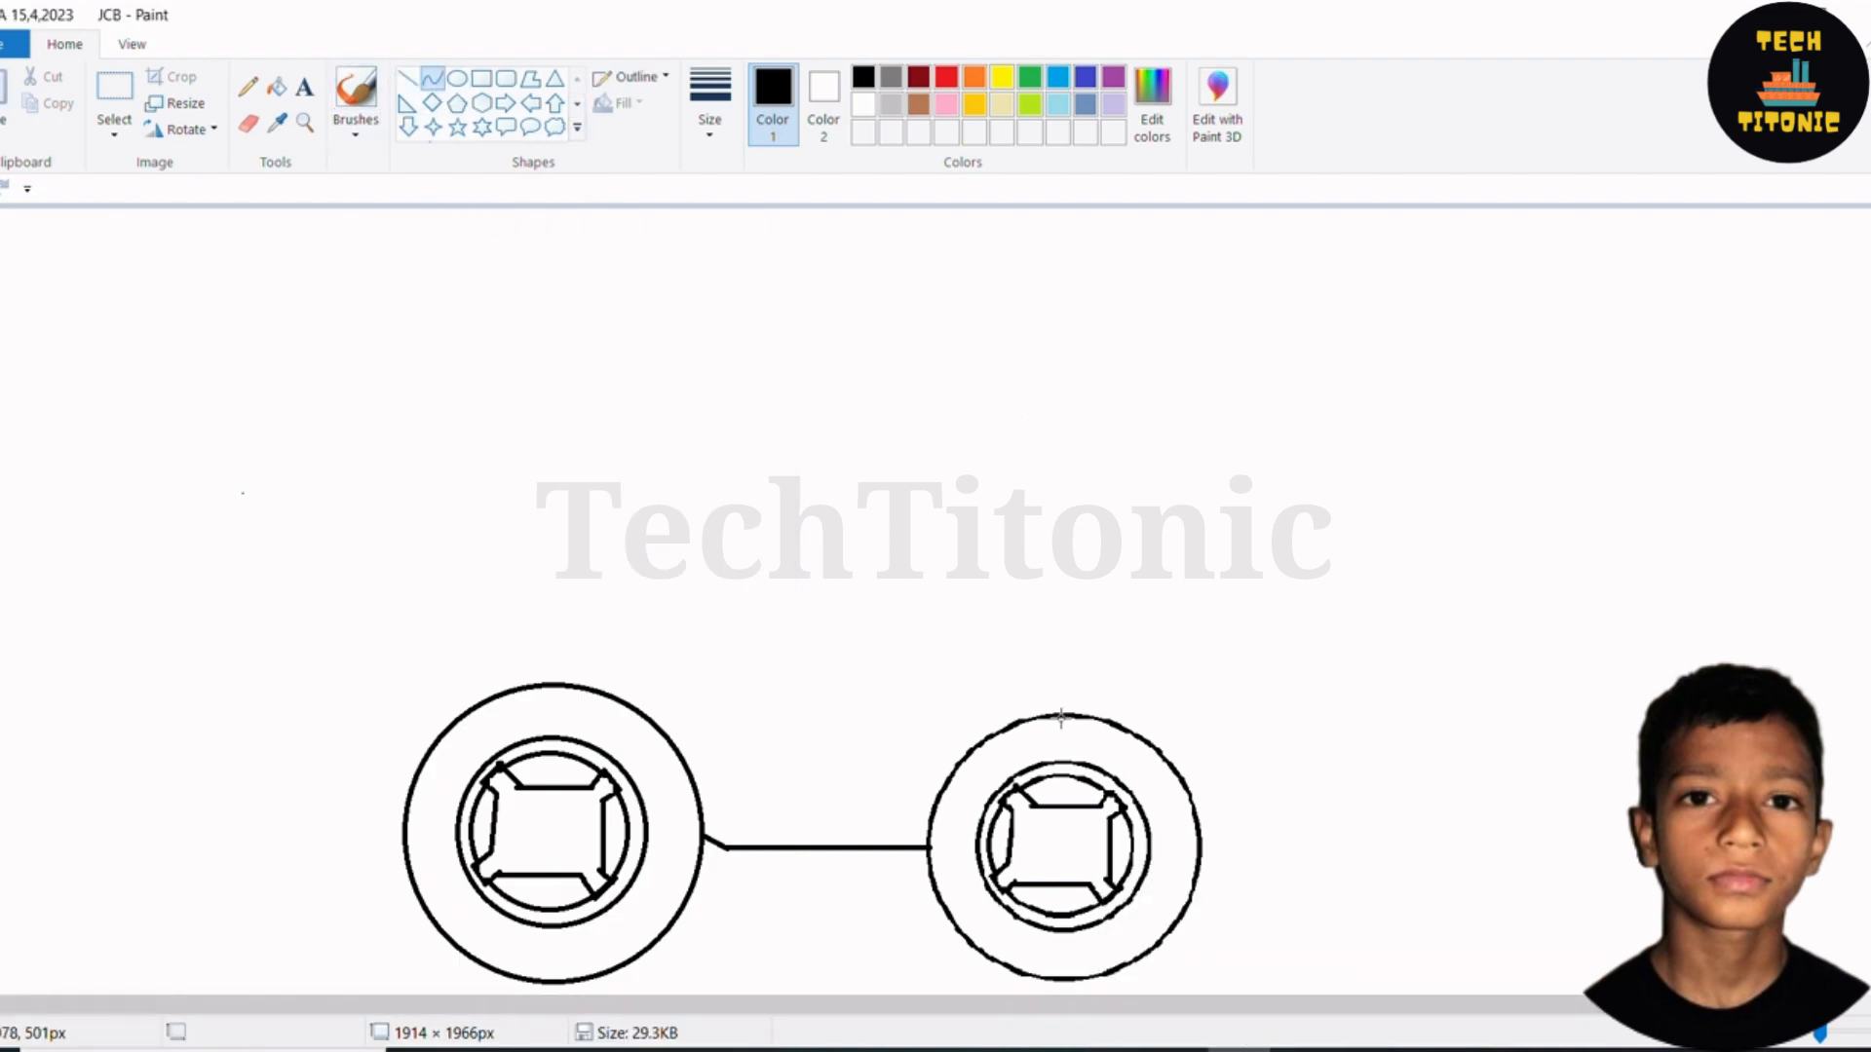
drag(1071, 716, 1032, 617)
mouse_move(1062, 643)
mouse_down()
mouse_move(1082, 631)
mouse_move(863, 616)
mouse_move(862, 334)
mouse_move(1037, 612)
mouse_move(803, 630)
mouse_move(823, 624)
mouse_up()
Draw parallel horizontal stripes about 243 px long along the bonnet's side and nudge the lowest one down
click(409, 78)
mouse_move(1066, 651)
mouse_down()
mouse_move(825, 650)
mouse_move(952, 667)
mouse_move(824, 678)
mouse_up()
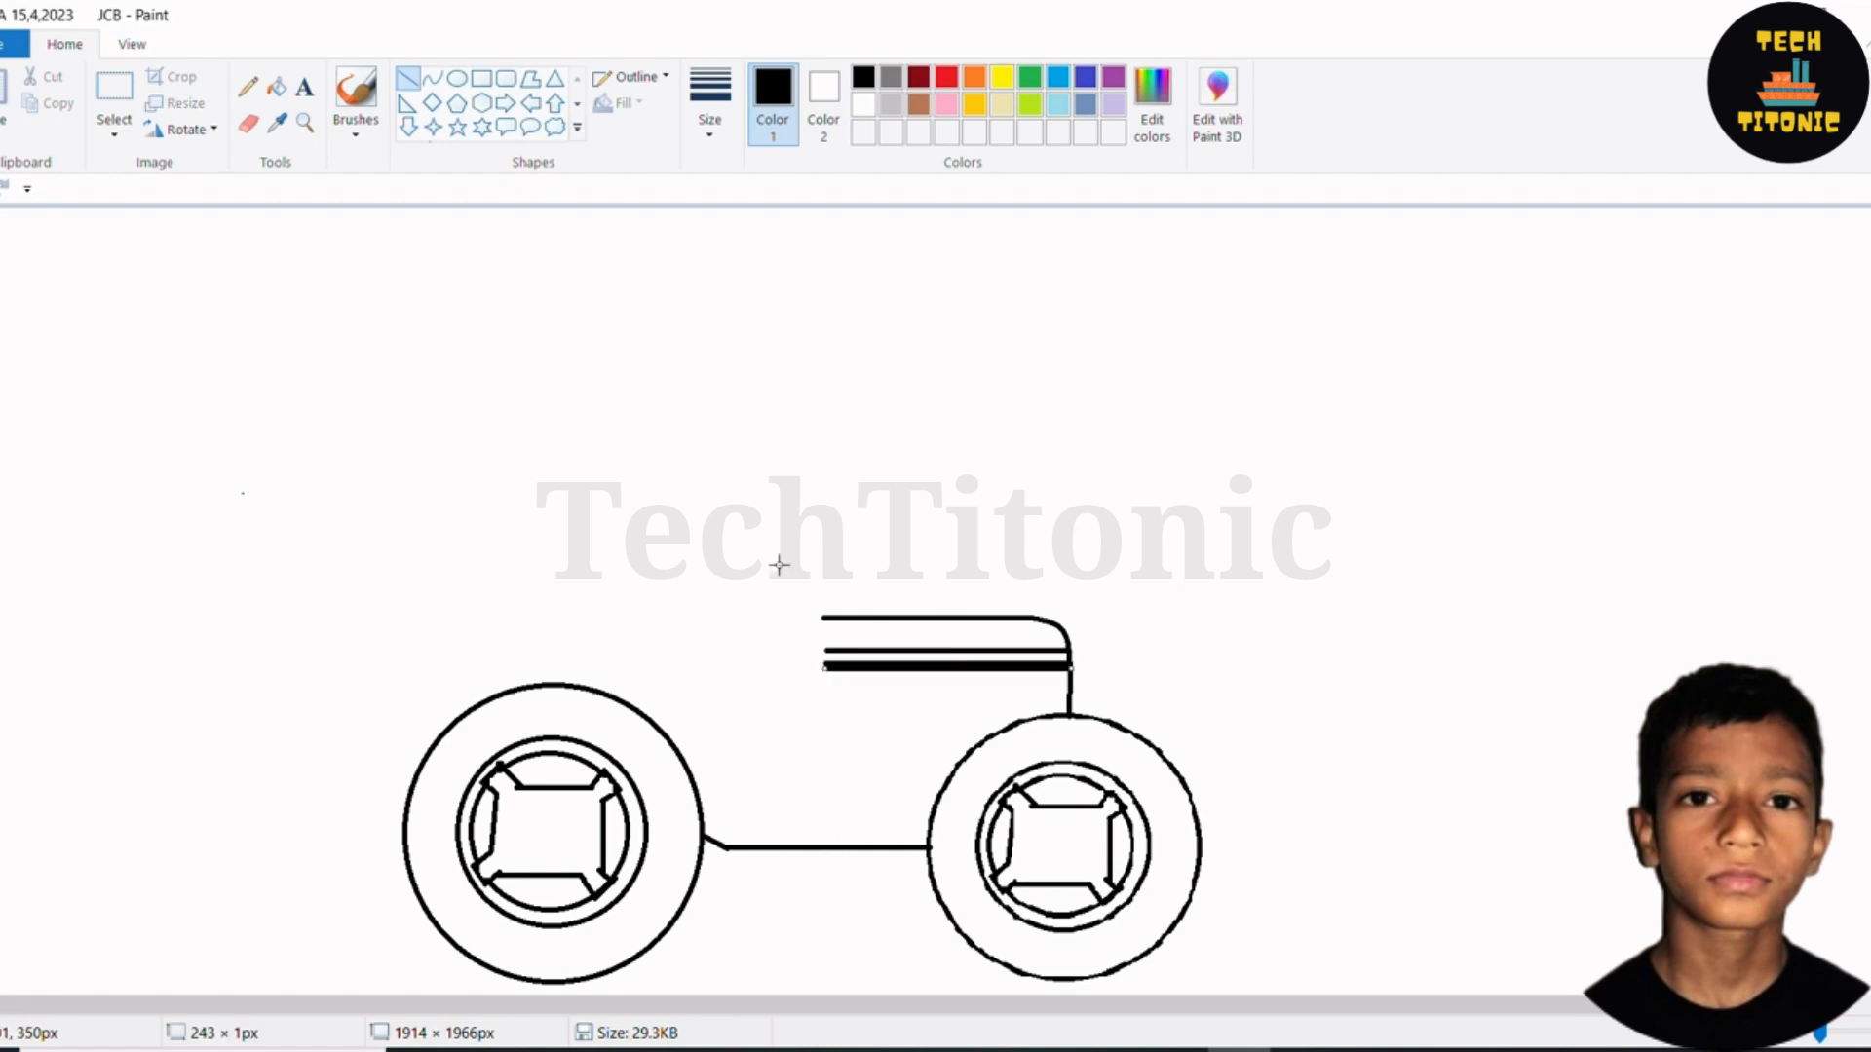
key(Down)
key(Down)
key(Down)
click(848, 604)
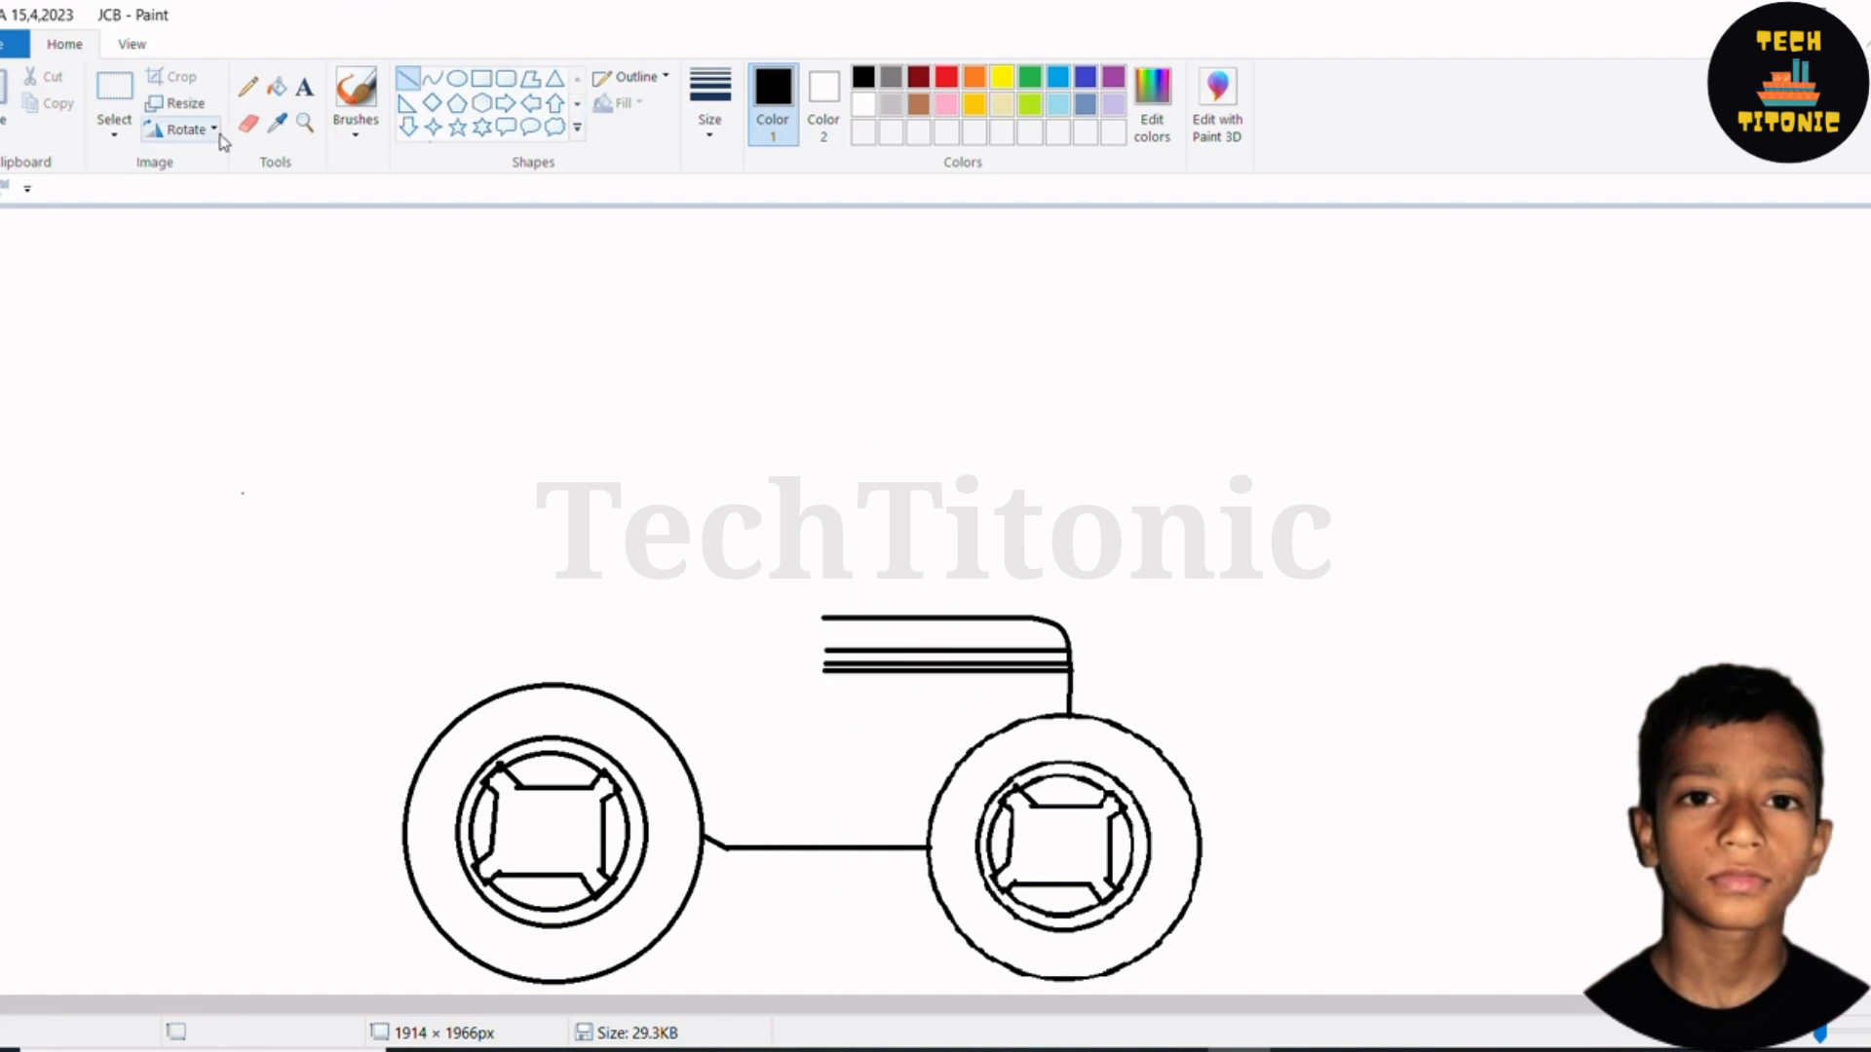
Draw the exhaust stack in an erased gap of the bonnet's top line and a 250 px vertical cab post behind it
click(248, 123)
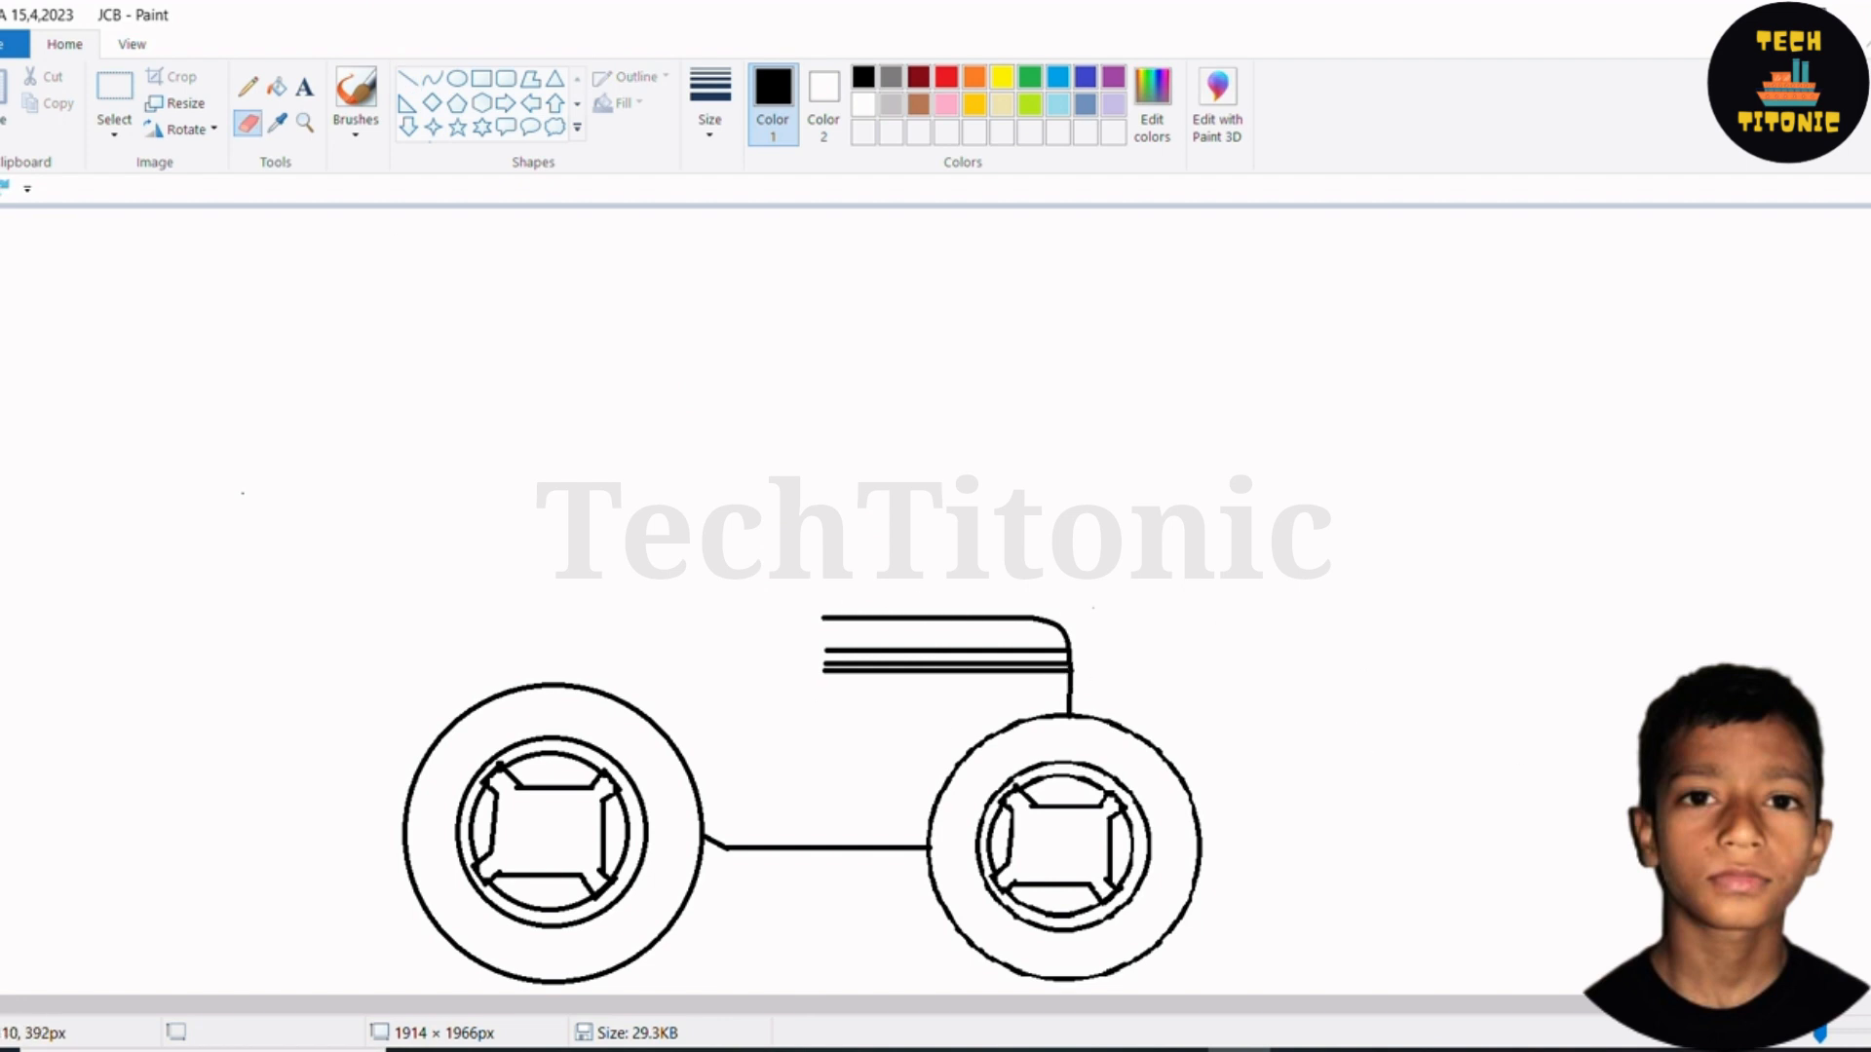
click(431, 78)
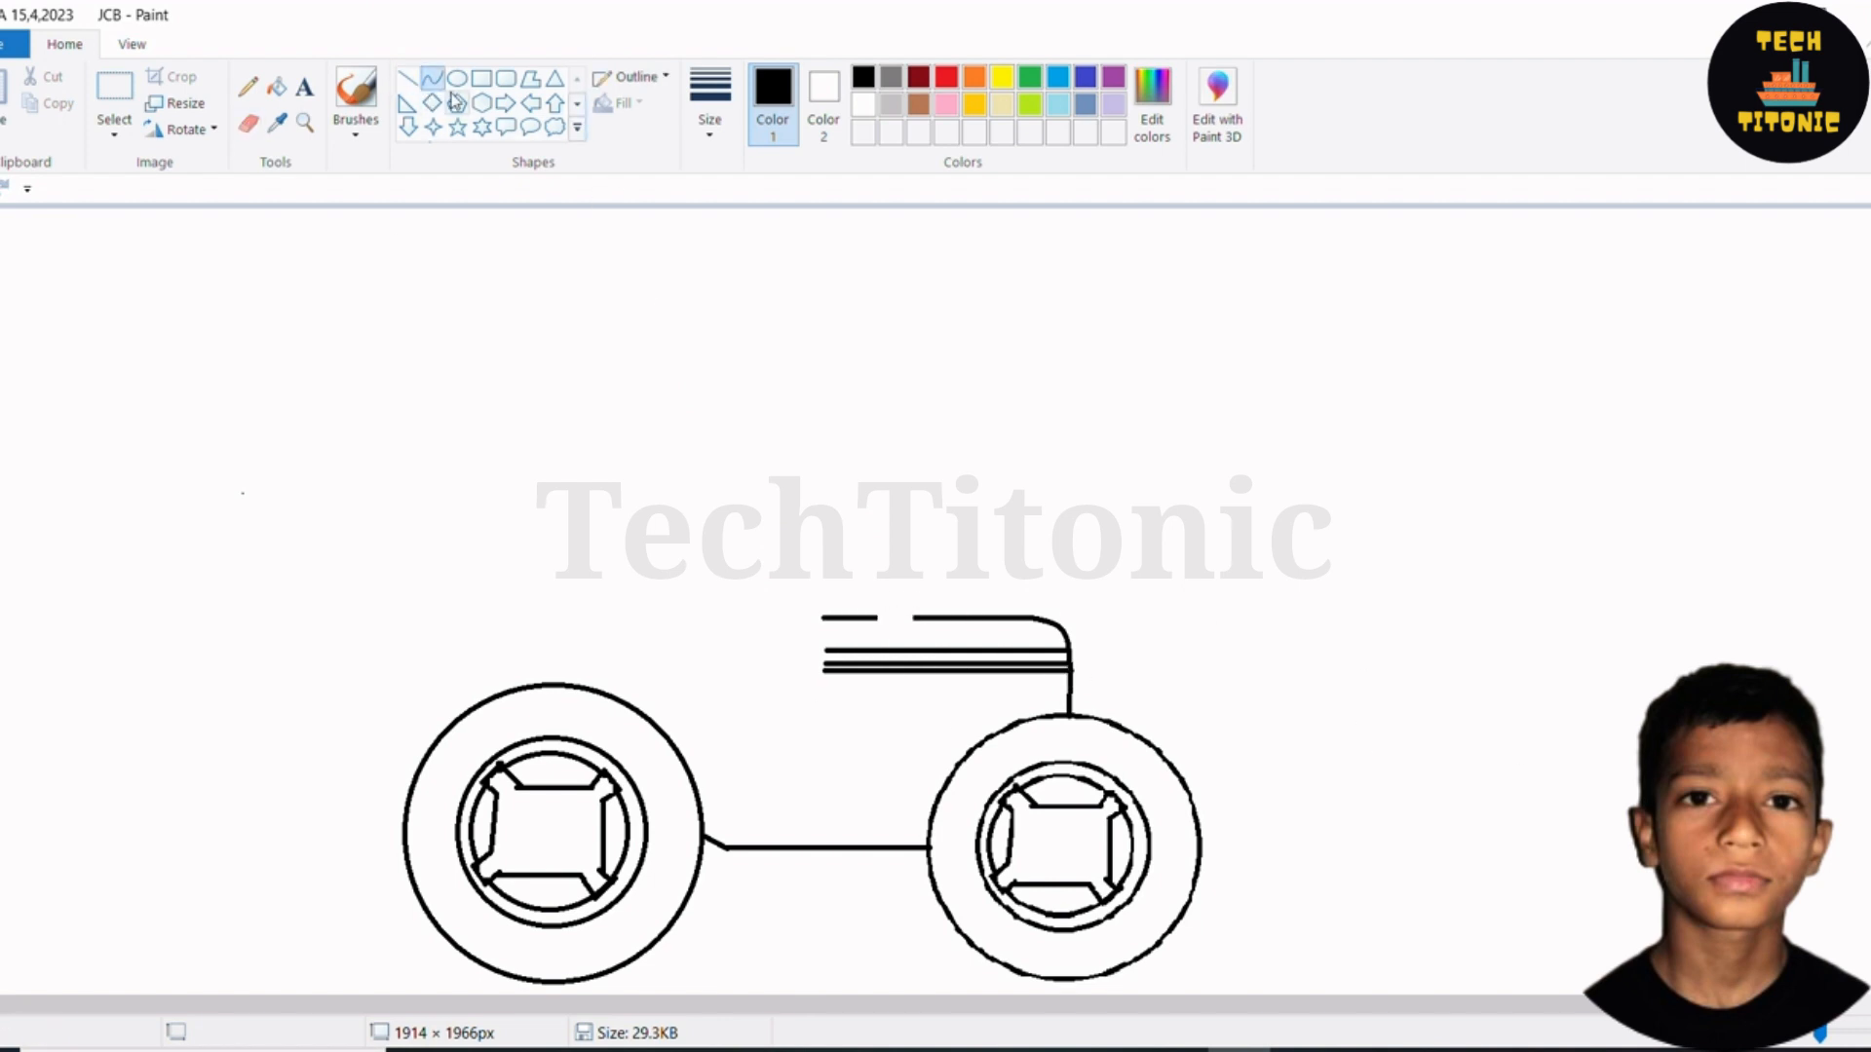
mouse_move(915, 618)
mouse_down()
mouse_move(879, 618)
mouse_move(896, 630)
mouse_move(877, 505)
mouse_move(913, 503)
mouse_move(889, 495)
mouse_move(889, 458)
mouse_move(905, 459)
mouse_move(823, 717)
mouse_up()
click(407, 78)
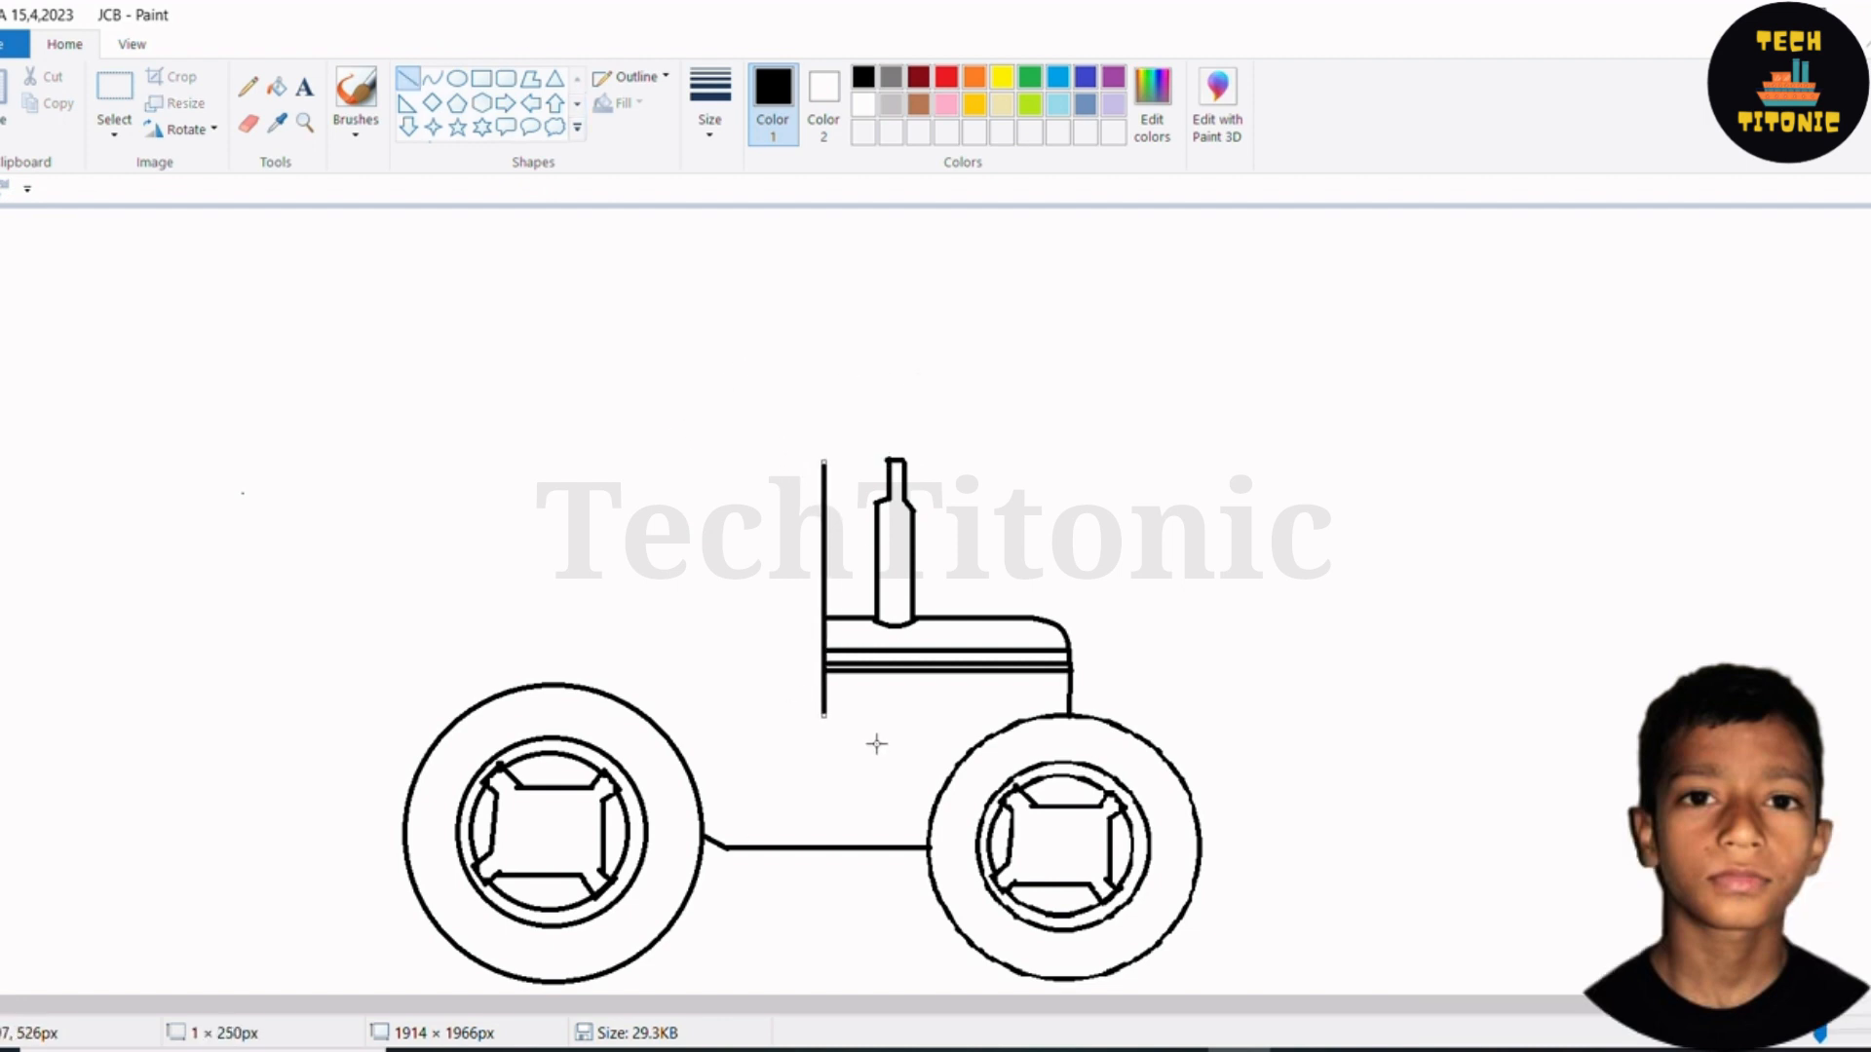
Draw a 98 px cab floor line from the foot of the post and add parallel inner lines along post and floor
click(403, 83)
drag(824, 718, 726, 718)
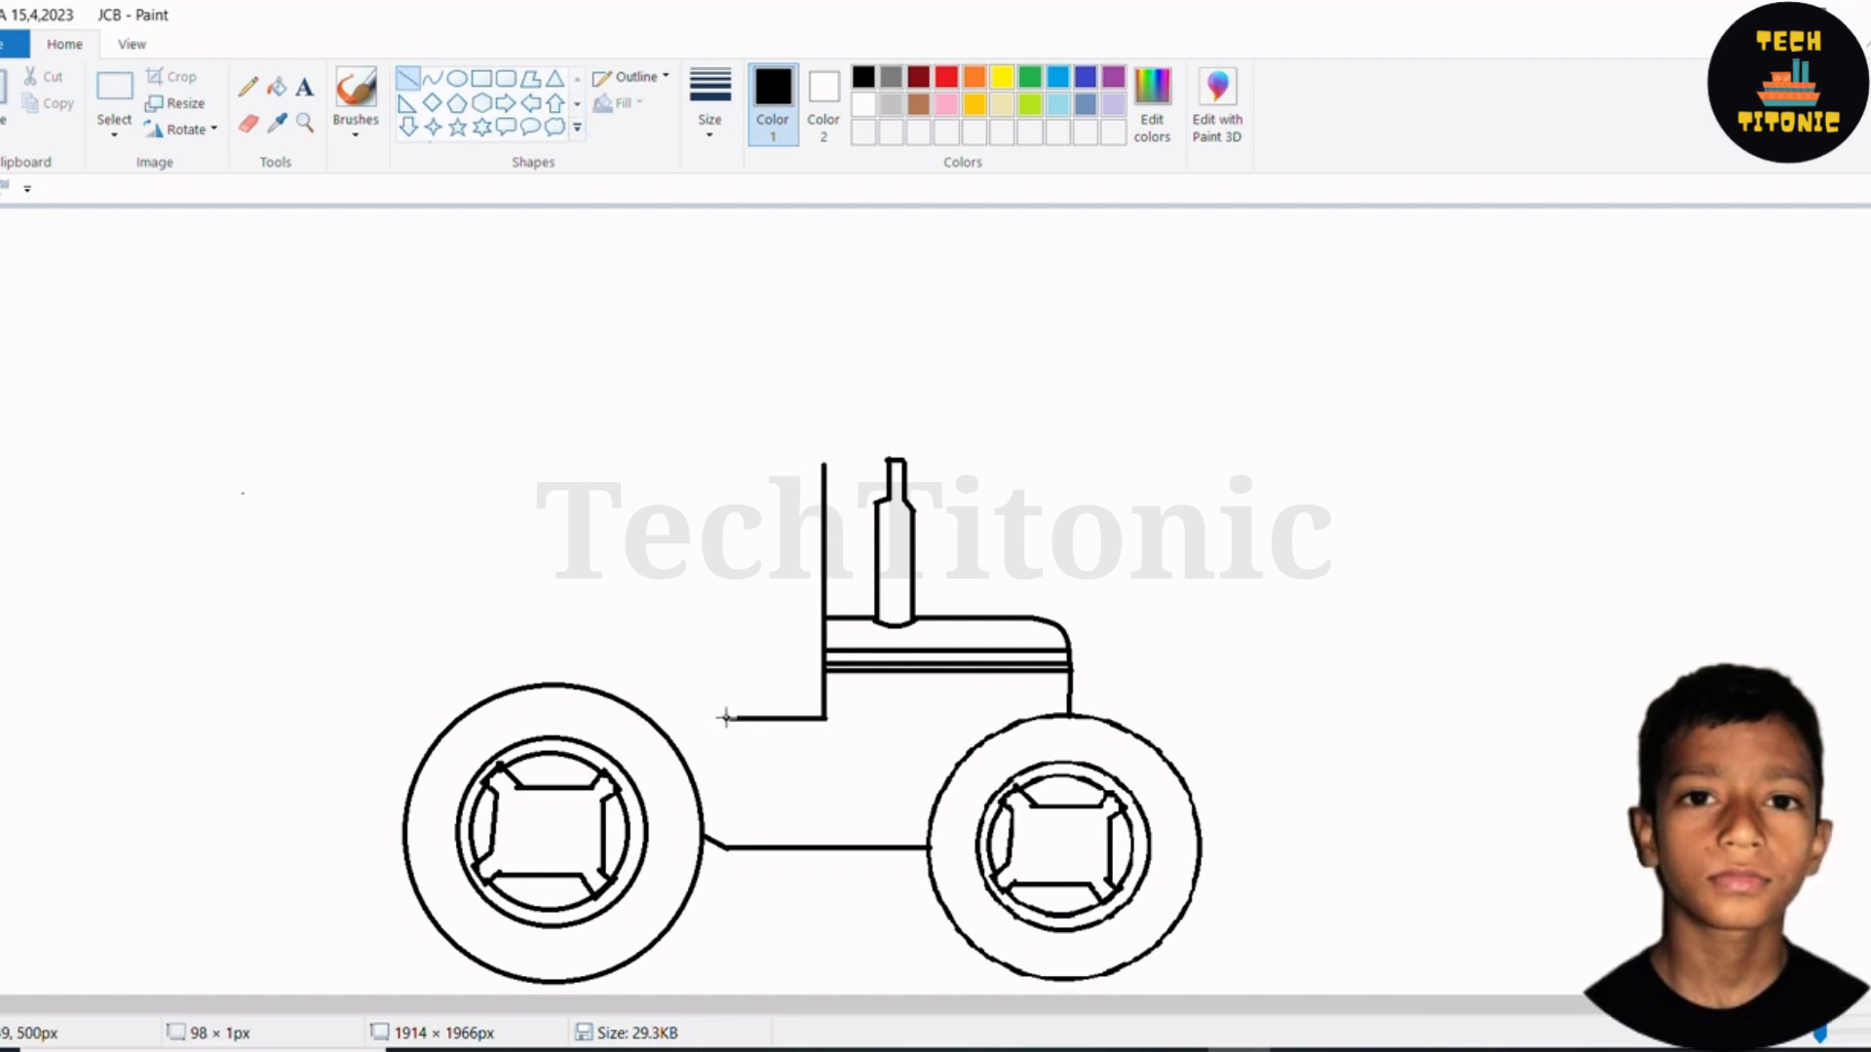
mouse_move(815, 467)
mouse_down()
mouse_move(815, 703)
mouse_move(707, 708)
mouse_move(727, 713)
mouse_move(715, 685)
mouse_move(729, 705)
mouse_up()
click(737, 580)
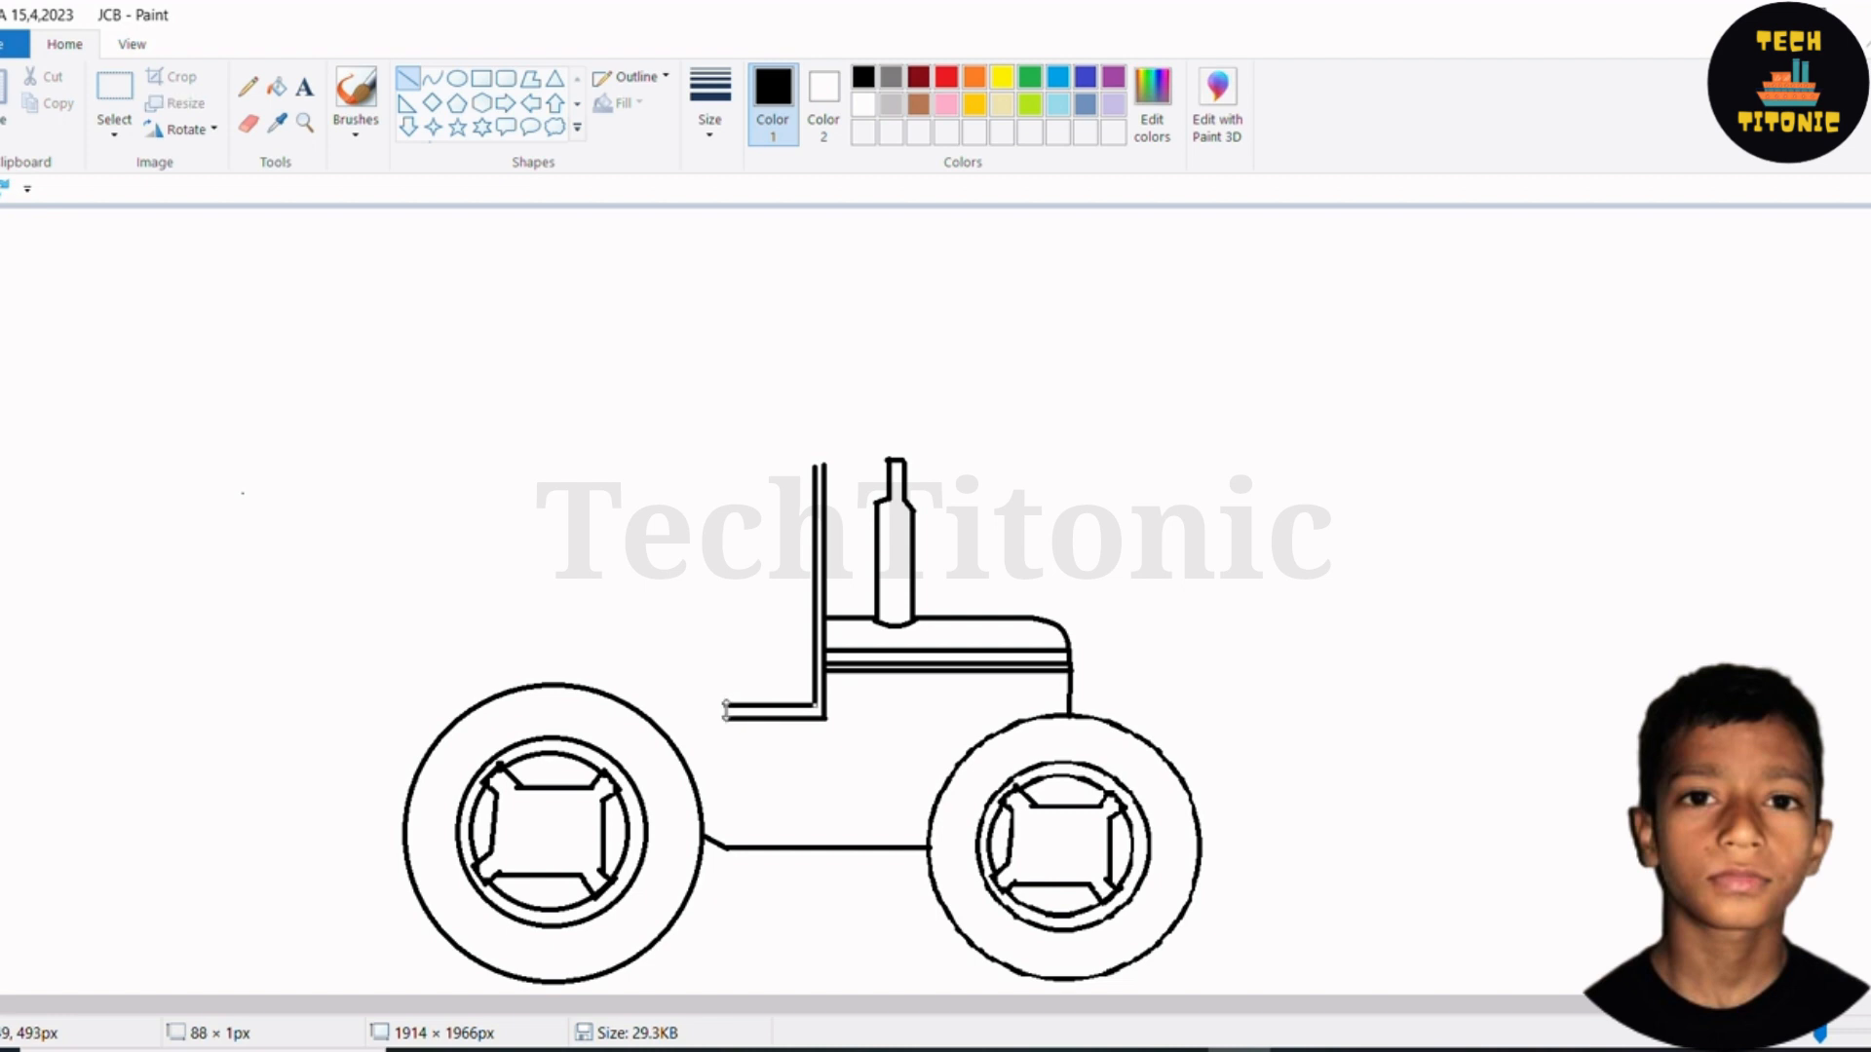
click(736, 653)
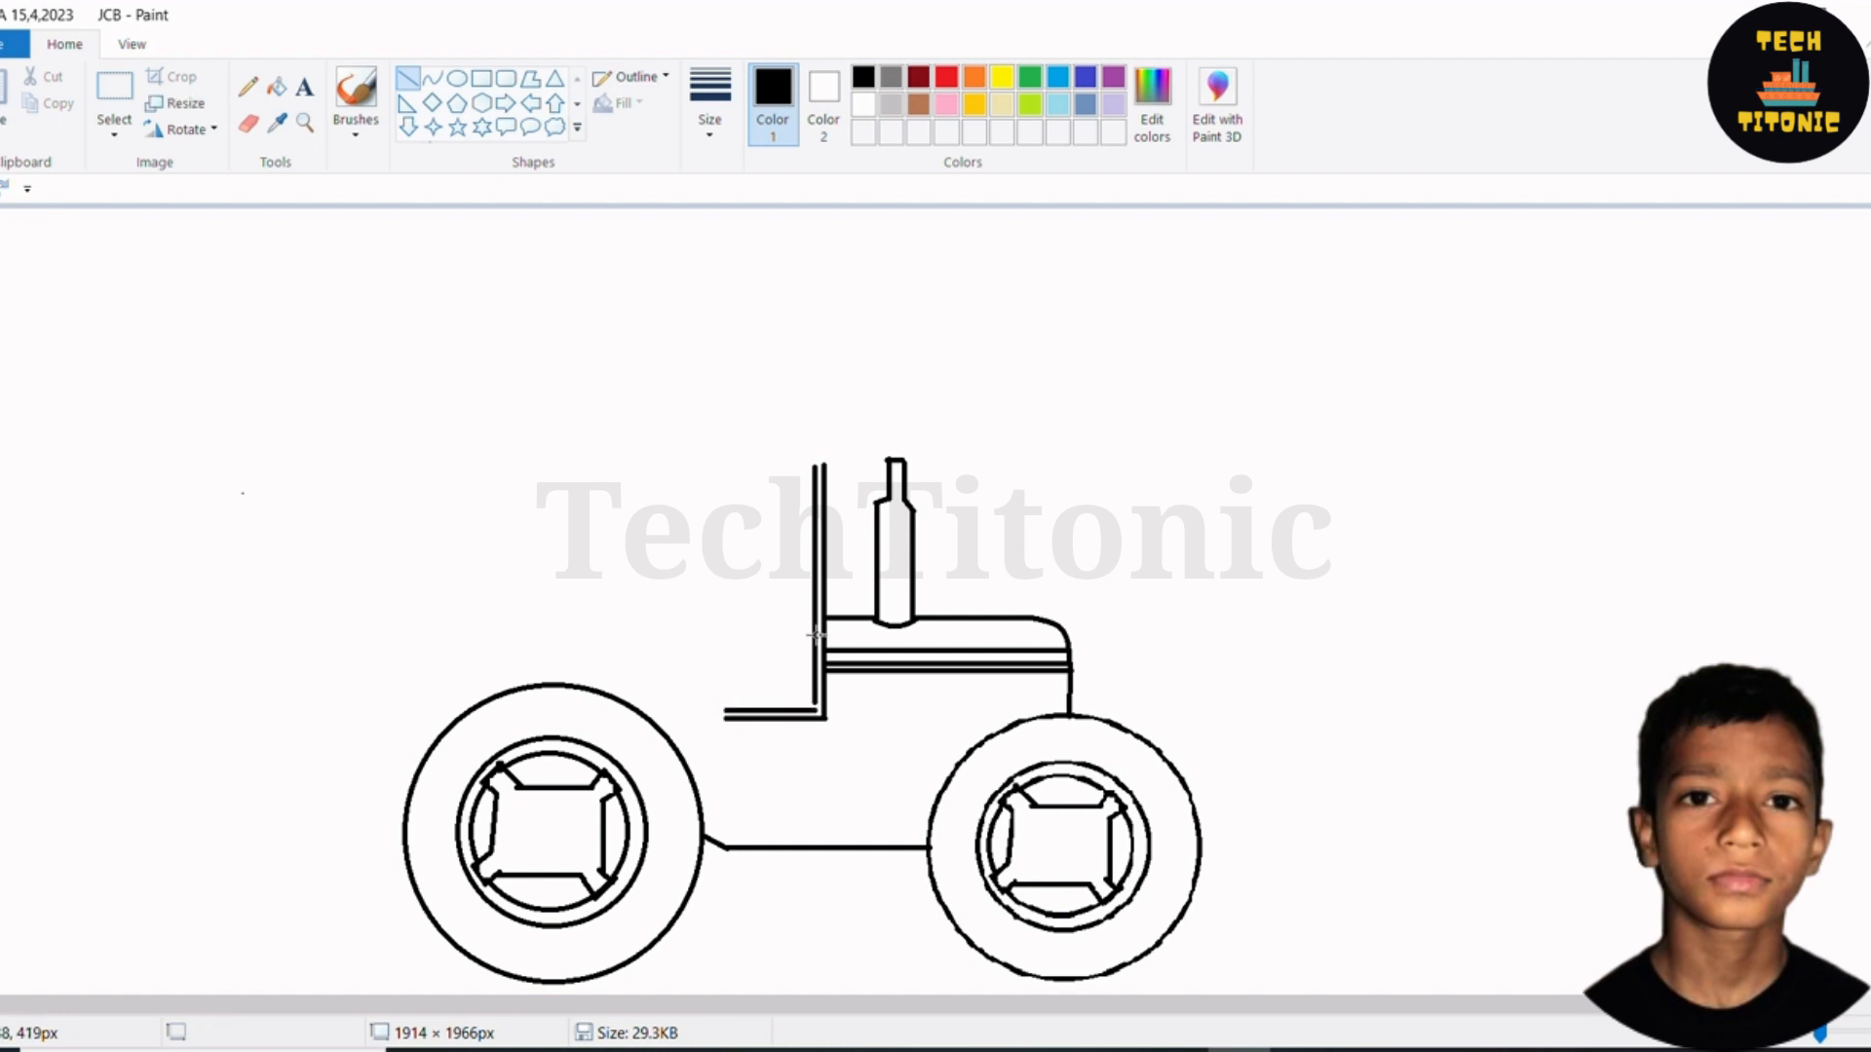
drag(814, 635, 814, 708)
click(752, 521)
Draw a slanted roof support at the top of the cab post and a 148 × 154 px window rectangle behind the post
drag(825, 467, 852, 422)
click(482, 78)
drag(674, 468, 825, 623)
drag(764, 568, 754, 565)
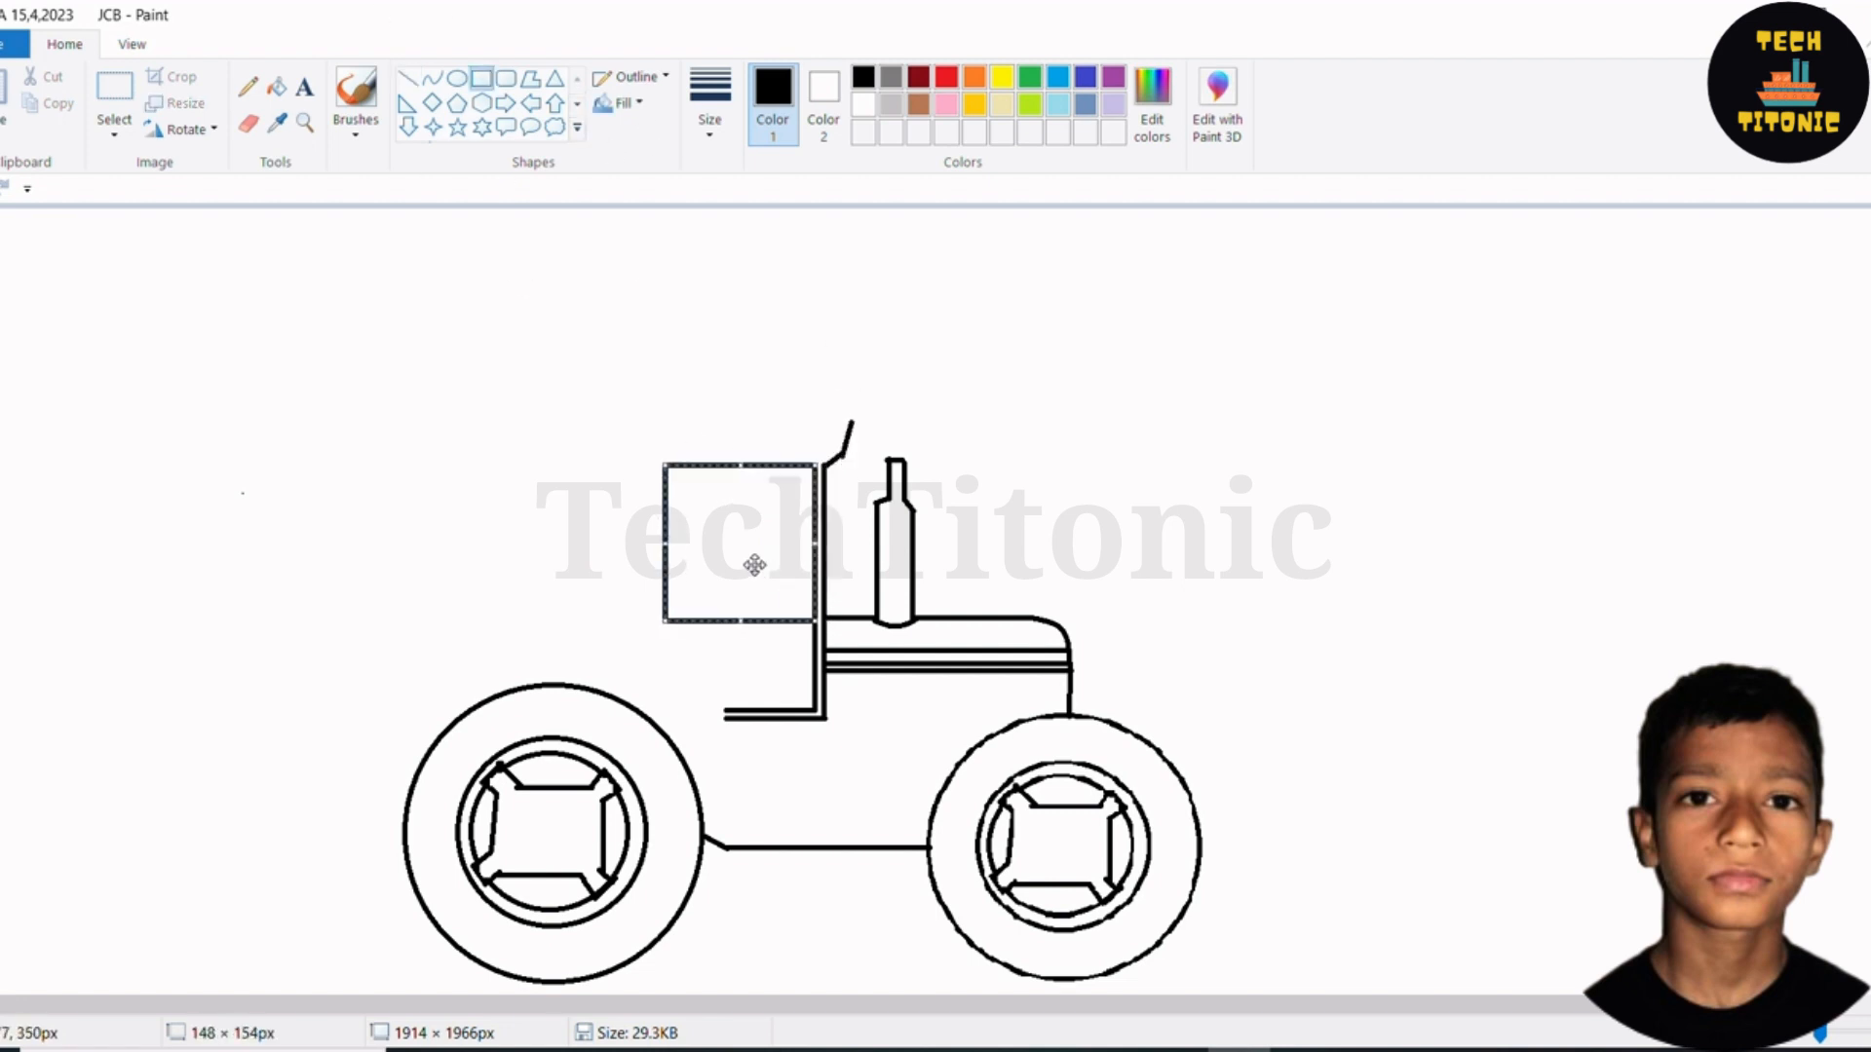
click(711, 382)
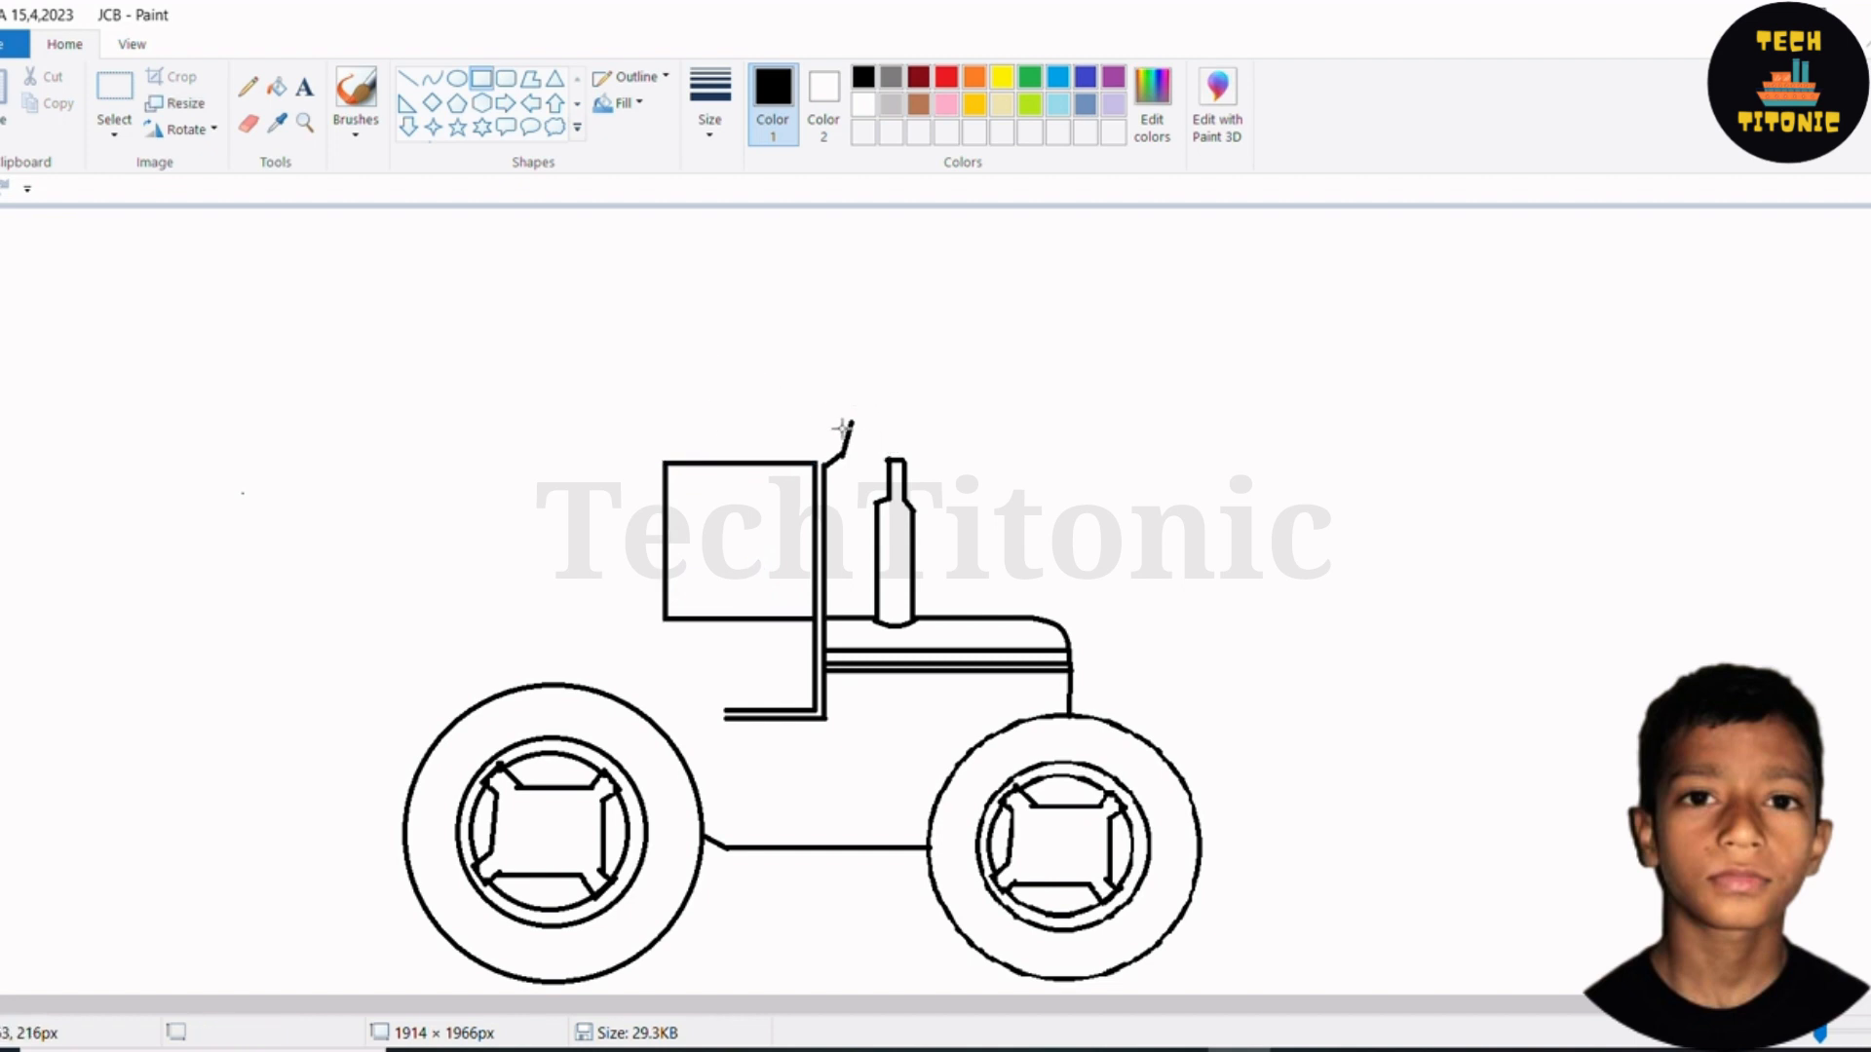
Draw a 71 × 144 px rear window, position it slightly behind the main cab window and erase its bottom edge
drag(591, 468, 663, 614)
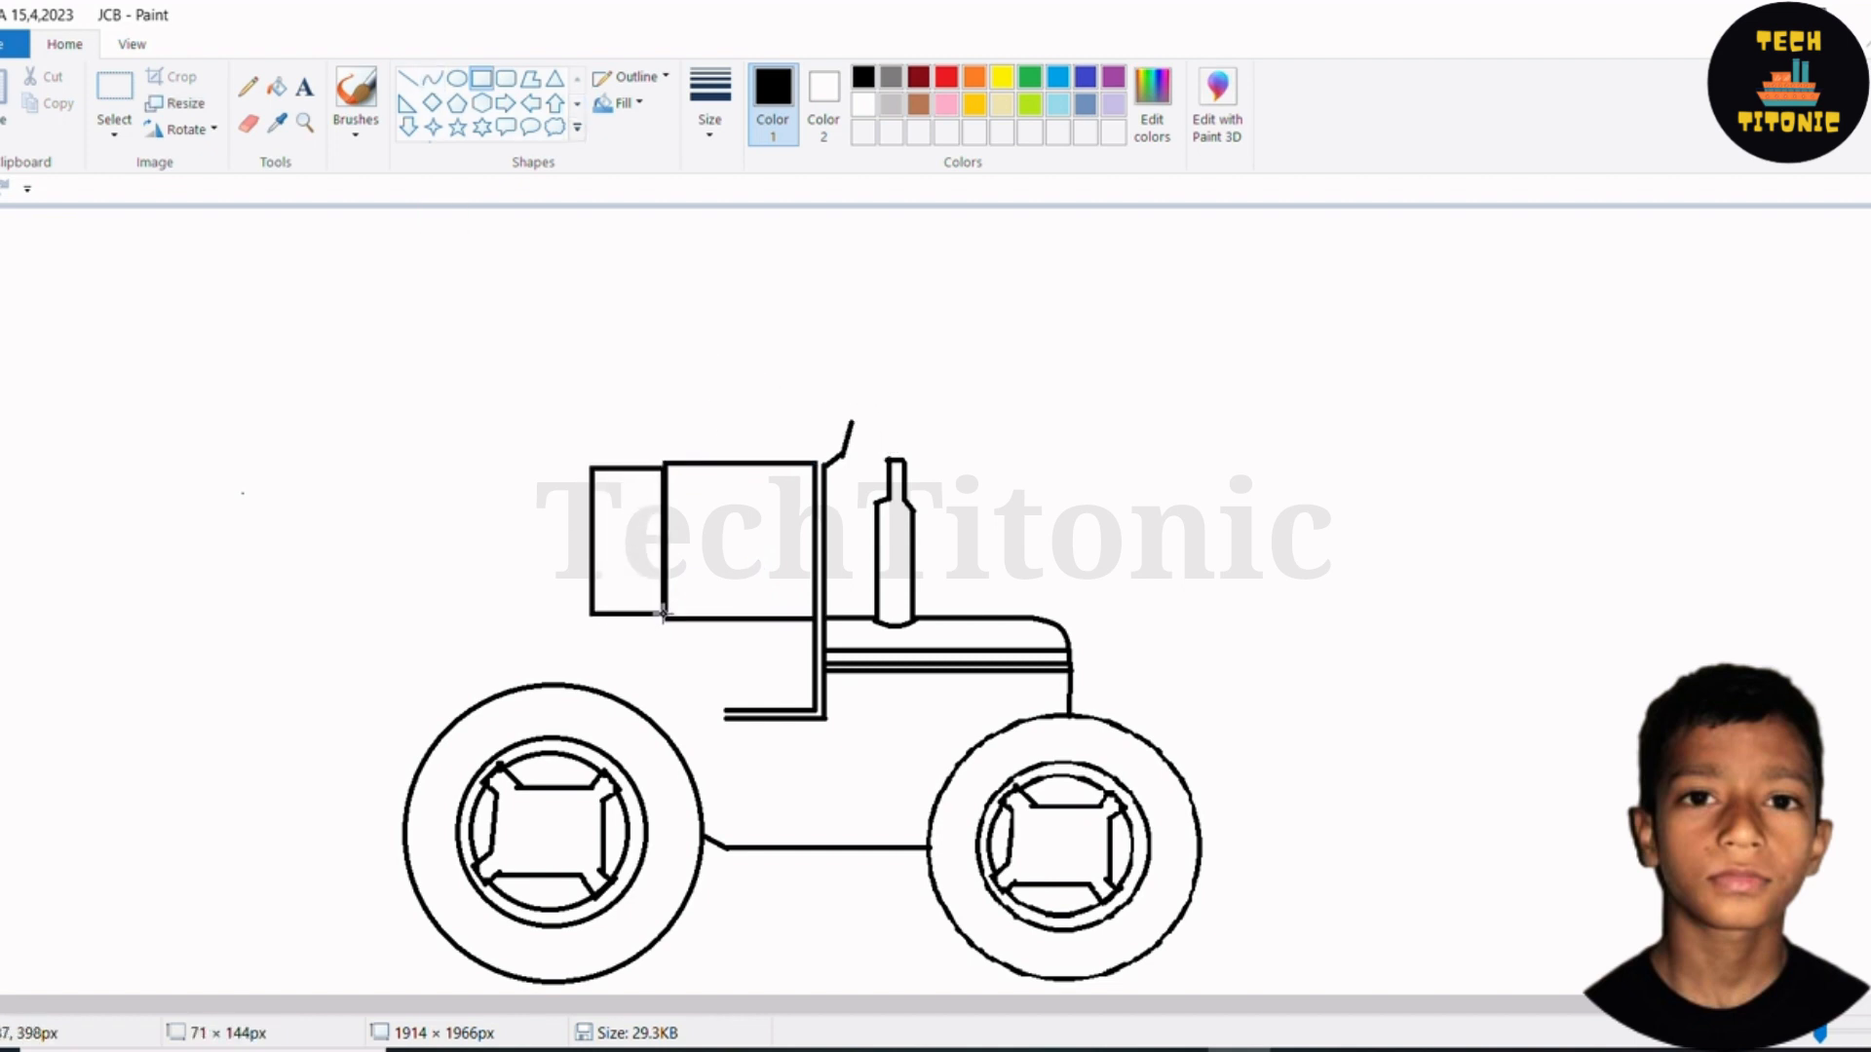
key(Left)
key(Left)
key(Left)
key(Left)
key(Left)
key(Left)
key(Left)
key(Left)
key(Left)
key(Left)
key(Left)
key(Down)
key(Down)
key(Down)
key(Down)
key(Down)
key(Down)
key(Down)
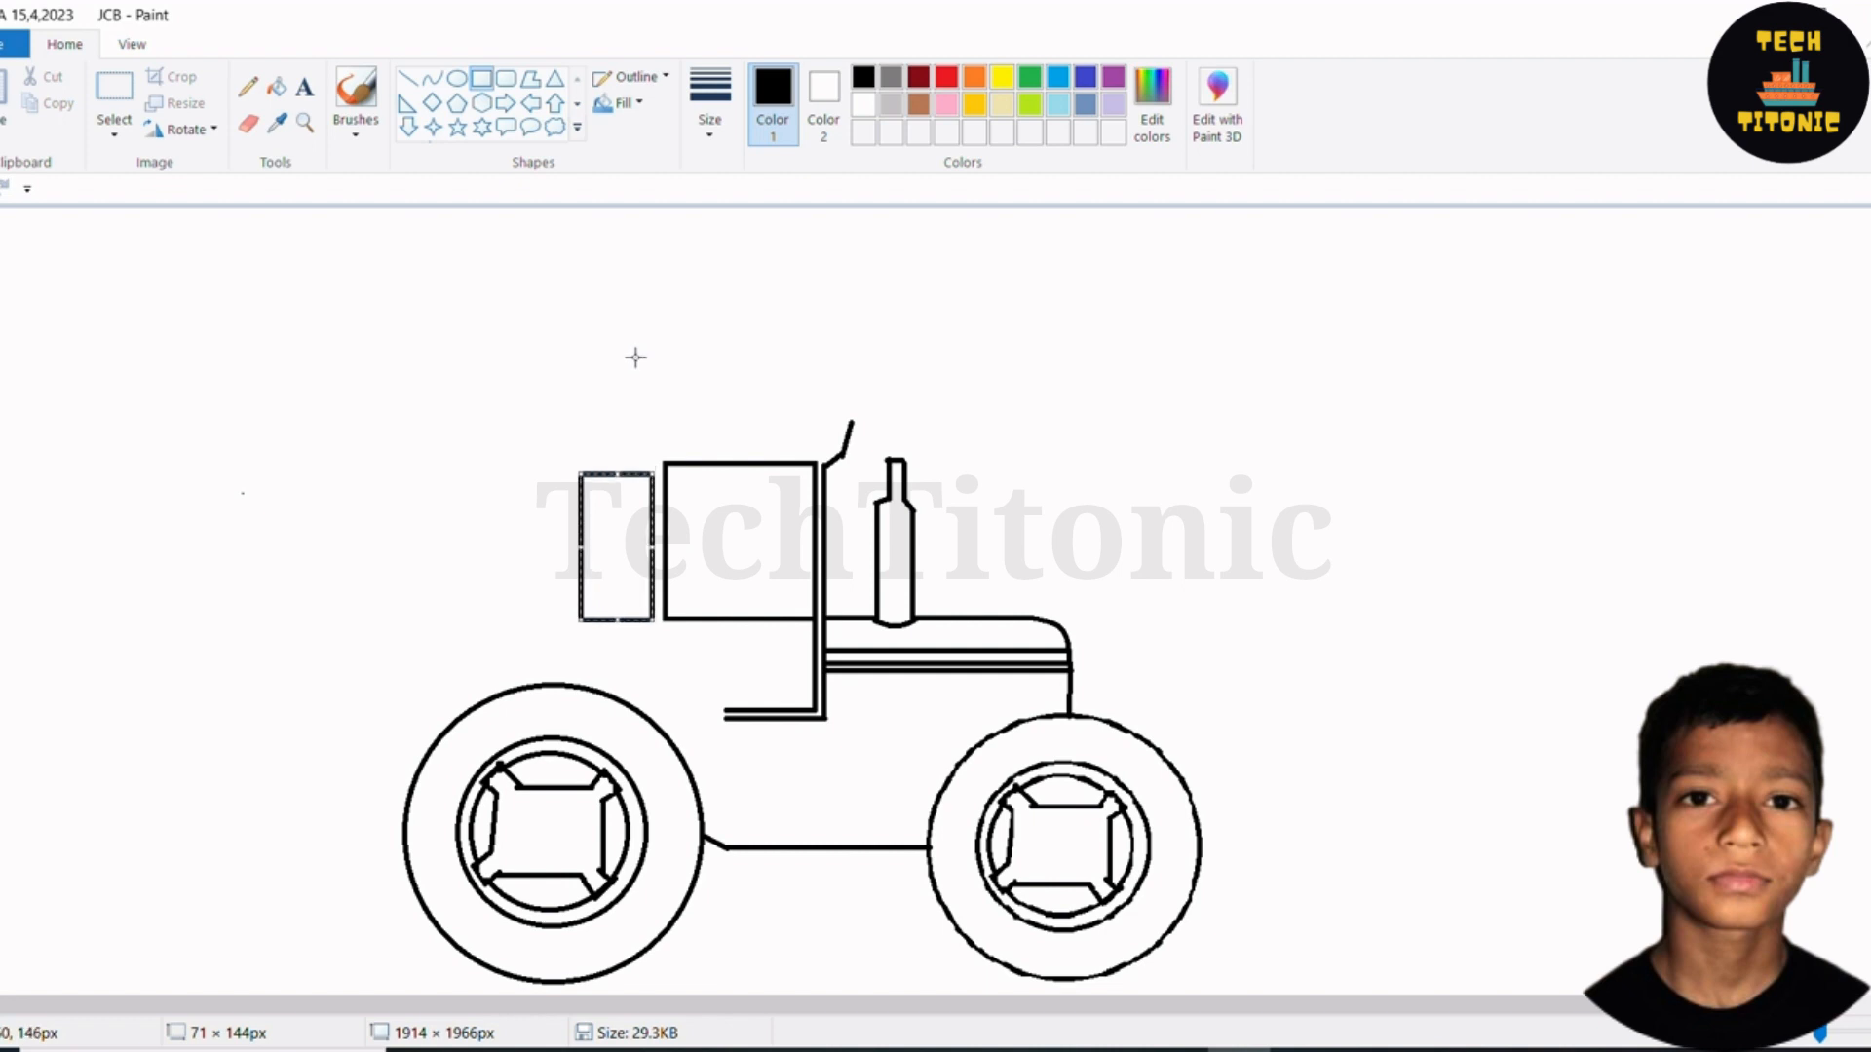
drag(618, 474, 620, 470)
click(248, 124)
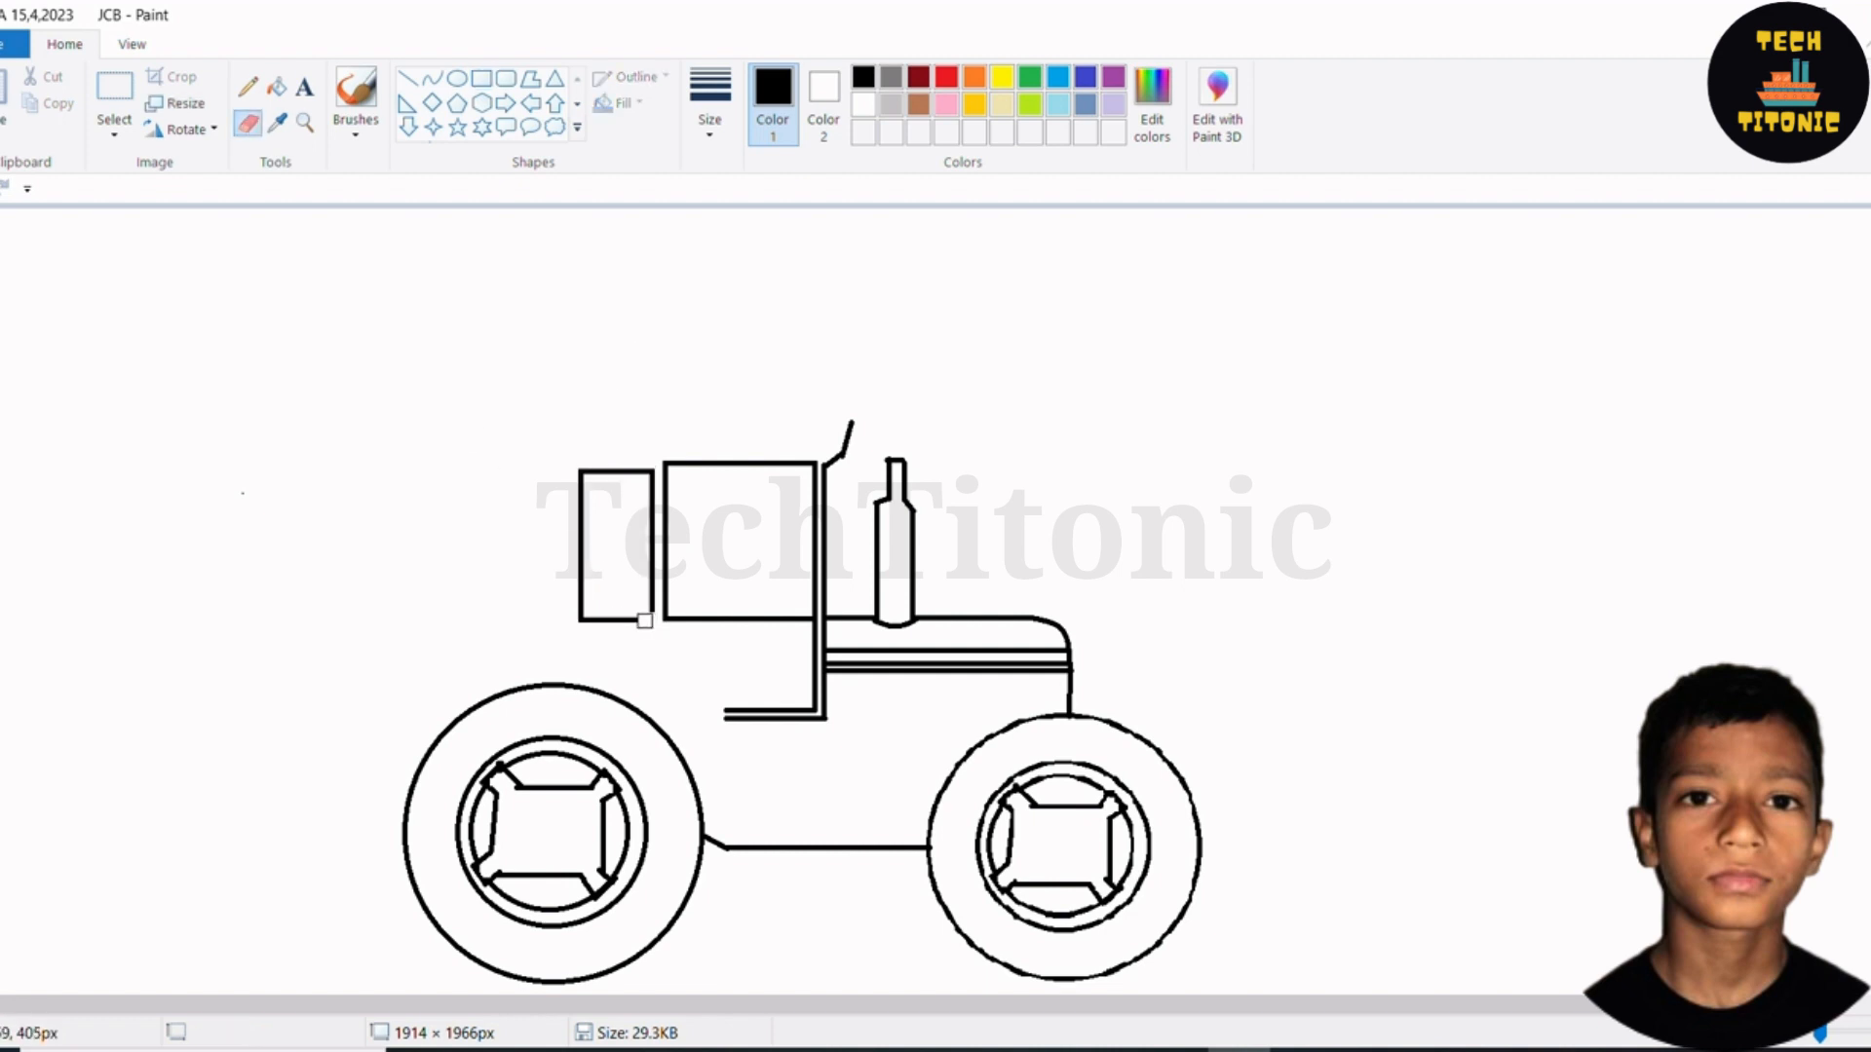
Draw the curved top edge of the cab roof from the slanted front support to above the rear window
click(432, 80)
click(844, 404)
mouse_move(853, 422)
mouse_down()
mouse_move(822, 402)
mouse_move(590, 413)
mouse_move(847, 410)
mouse_move(580, 414)
mouse_move(673, 384)
mouse_up()
click(408, 80)
click(433, 80)
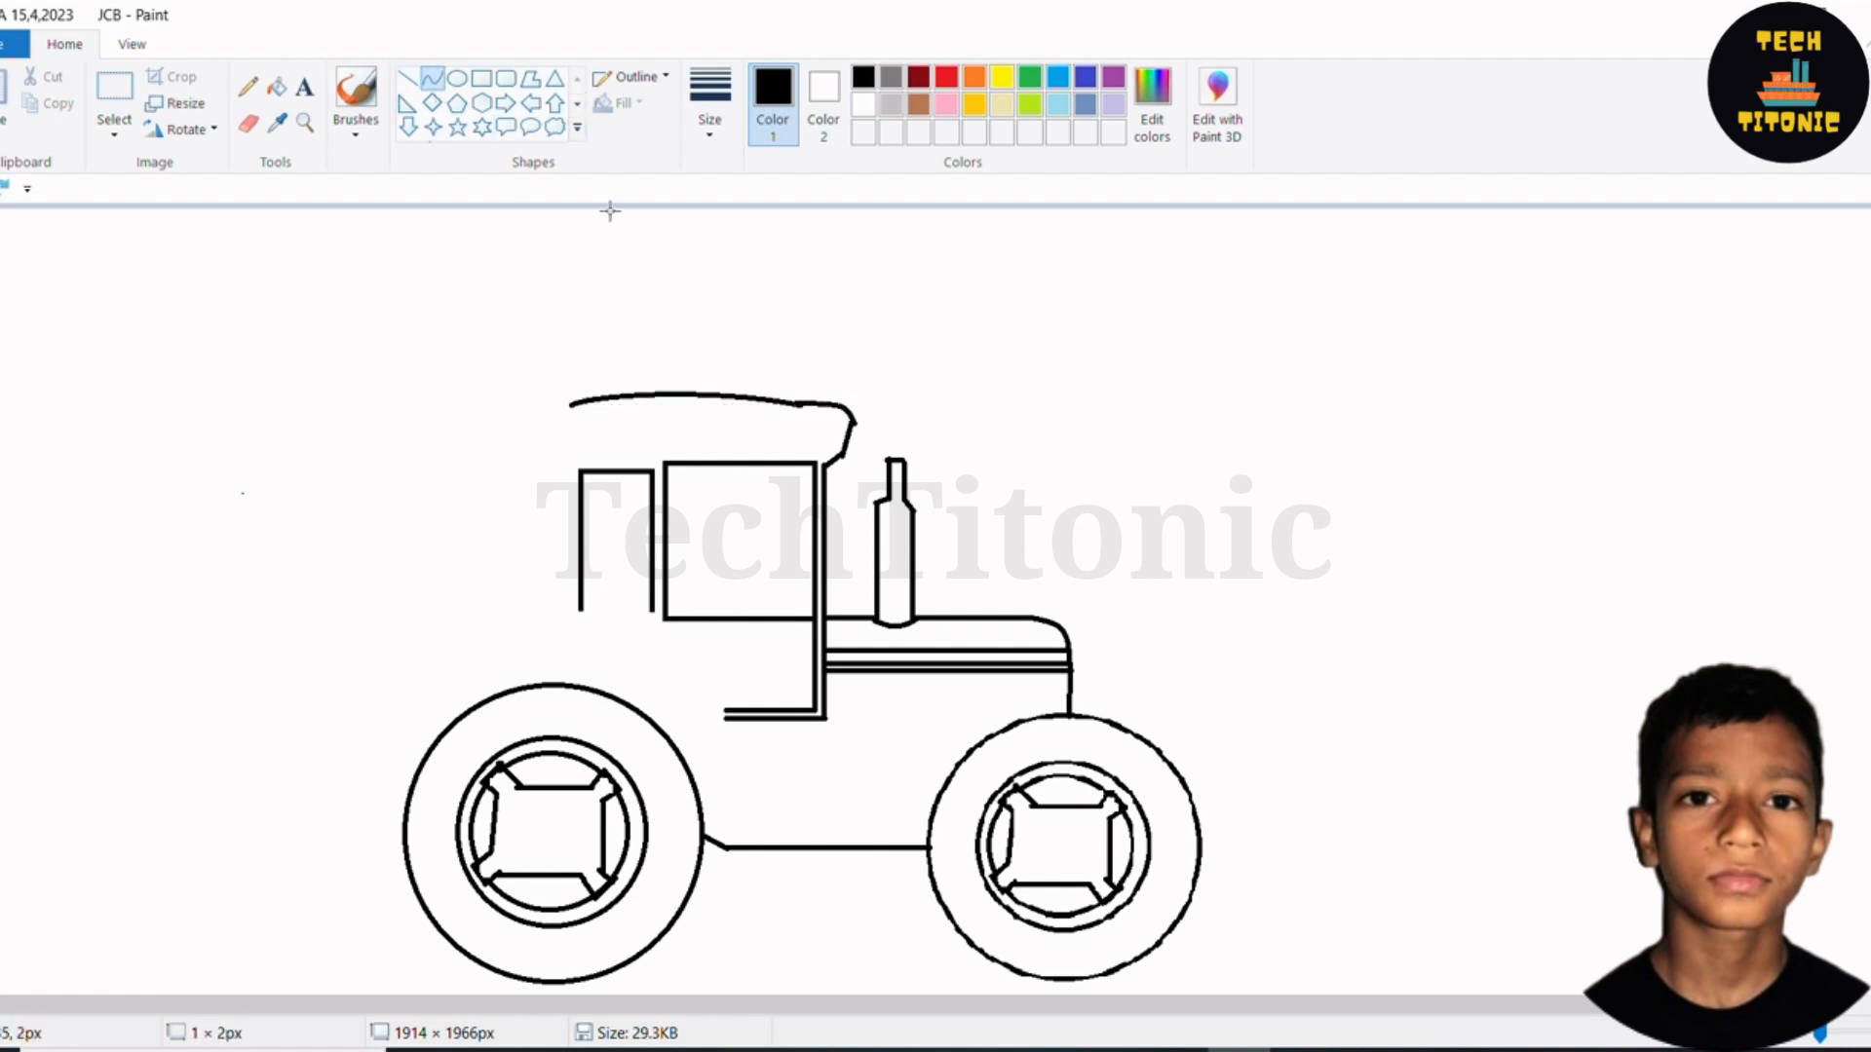
Draw the roof's straight lower edge and close its rear end with a curve
click(408, 80)
drag(852, 430, 558, 448)
click(429, 83)
drag(564, 426, 485, 523)
Draw the cab's vertical rear edge and the curved line from the rear window down to the cab floor, saving the drawing
click(407, 80)
mouse_move(559, 449)
mouse_down()
mouse_move(502, 498)
mouse_move(547, 454)
mouse_move(524, 658)
mouse_move(532, 628)
mouse_move(666, 620)
mouse_up()
click(431, 79)
key(ctrl+z)
drag(659, 616, 725, 720)
key(ctrl+s)
mouse_move(719, 698)
mouse_down()
mouse_move(737, 692)
mouse_move(699, 644)
mouse_up()
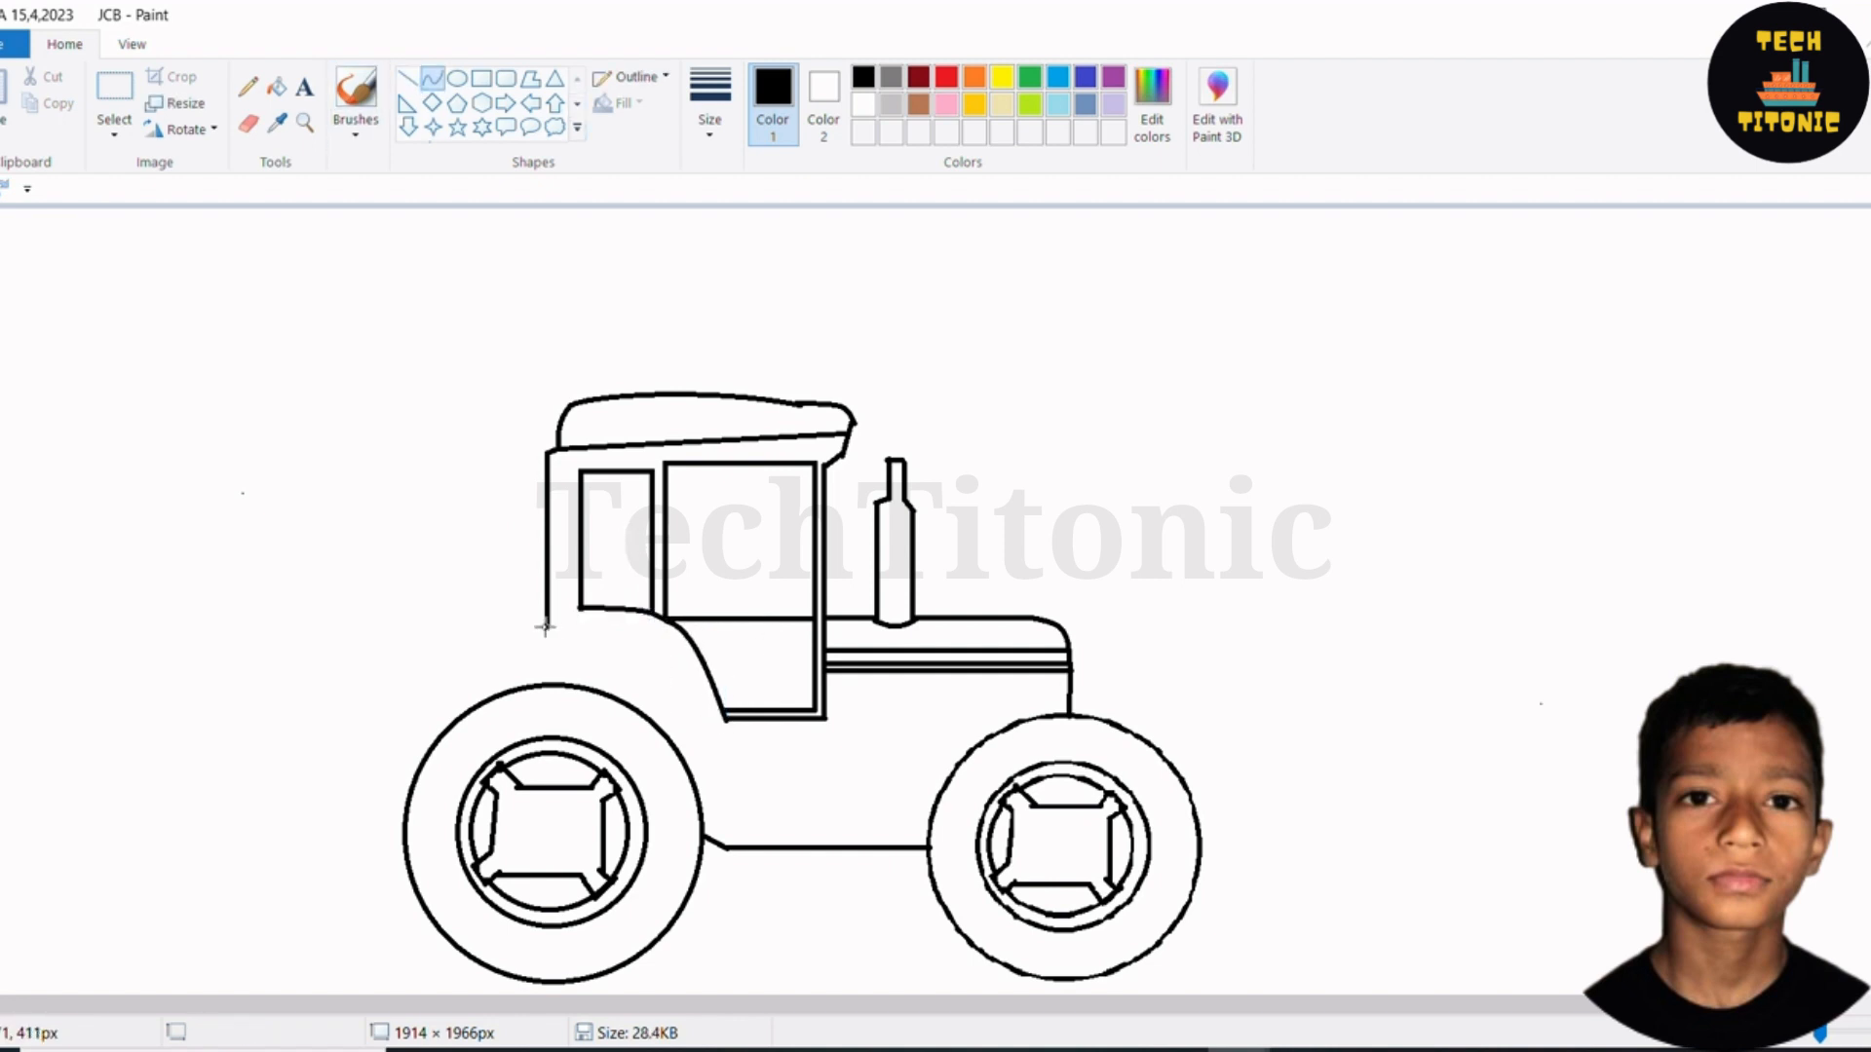
Draw the cab's lower edge beneath the rear window and an outer rear pillar running down to the fender
drag(546, 626, 639, 629)
click(407, 78)
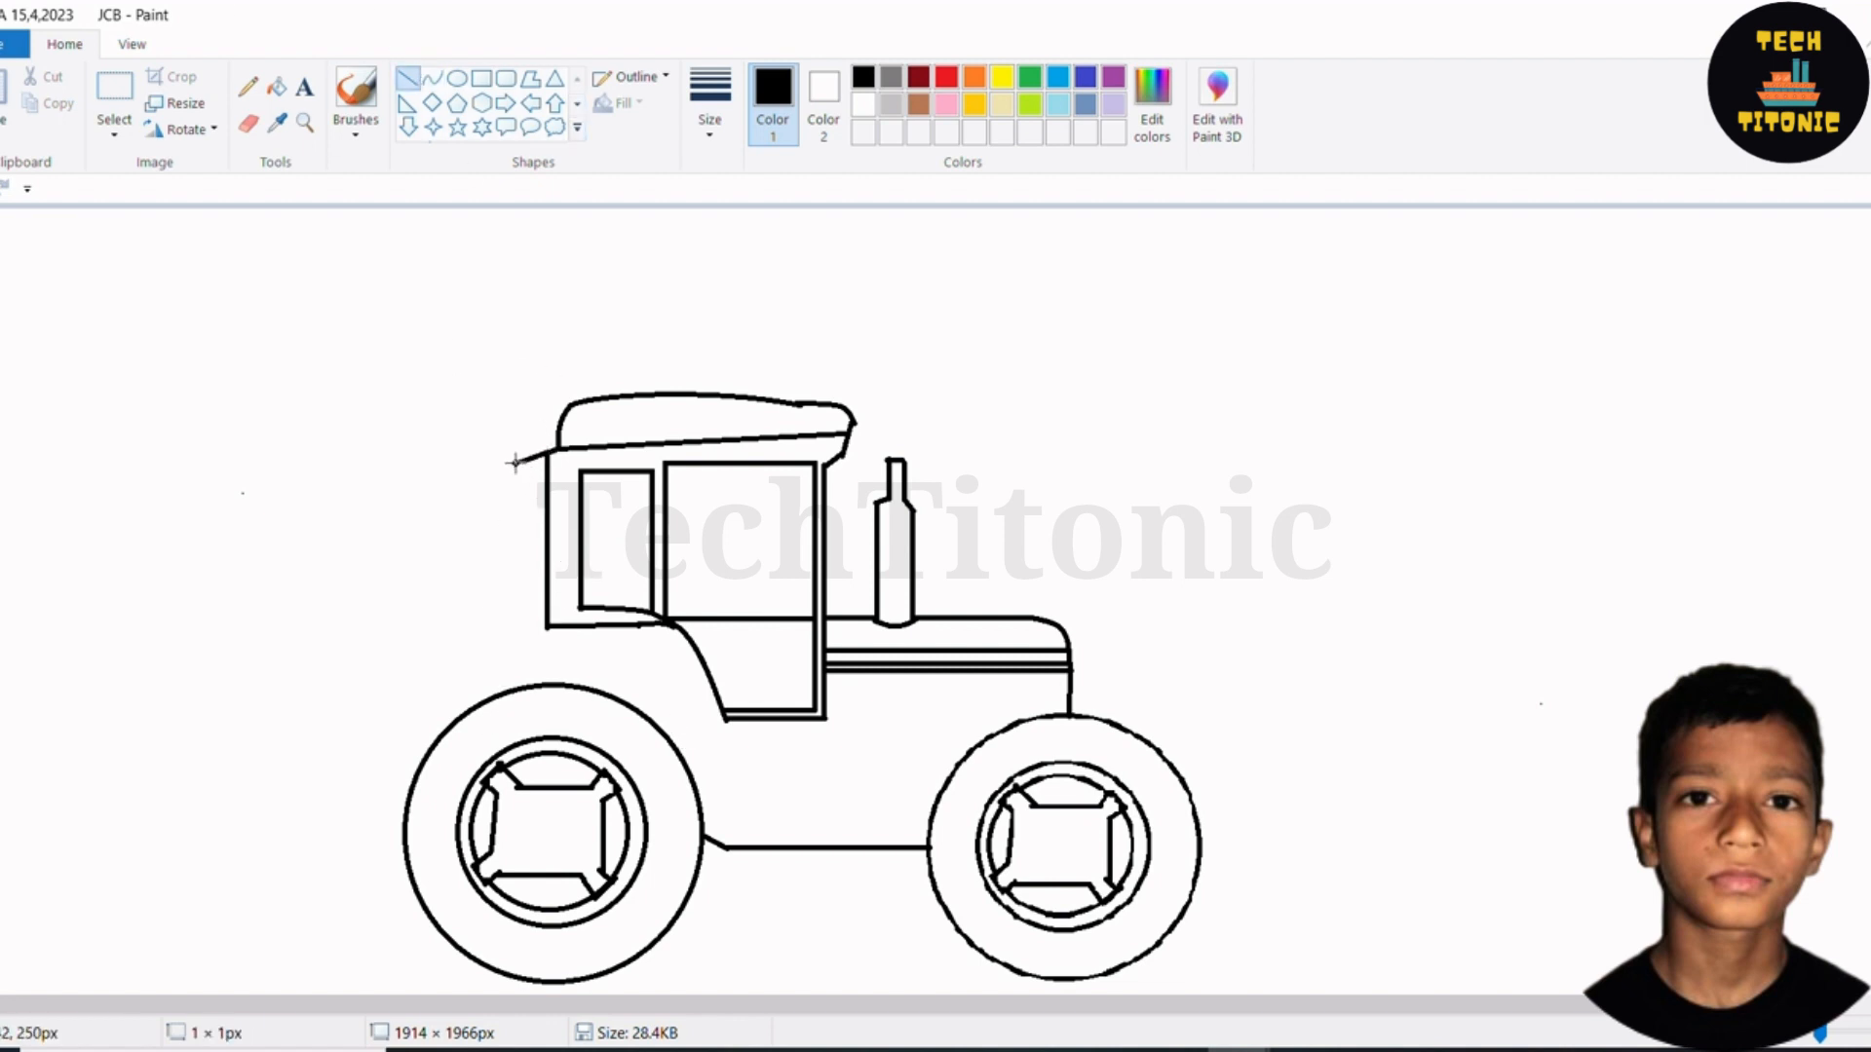
mouse_move(515, 463)
mouse_down()
mouse_move(517, 630)
mouse_move(517, 609)
mouse_move(516, 629)
mouse_move(426, 673)
mouse_up()
Draw the fender's curved rear edge down to the large wheel and a small stepped box behind the roof
click(433, 79)
mouse_move(448, 650)
mouse_down()
mouse_move(428, 646)
mouse_move(435, 734)
mouse_move(413, 726)
mouse_up()
click(428, 646)
drag(421, 700, 428, 749)
click(432, 696)
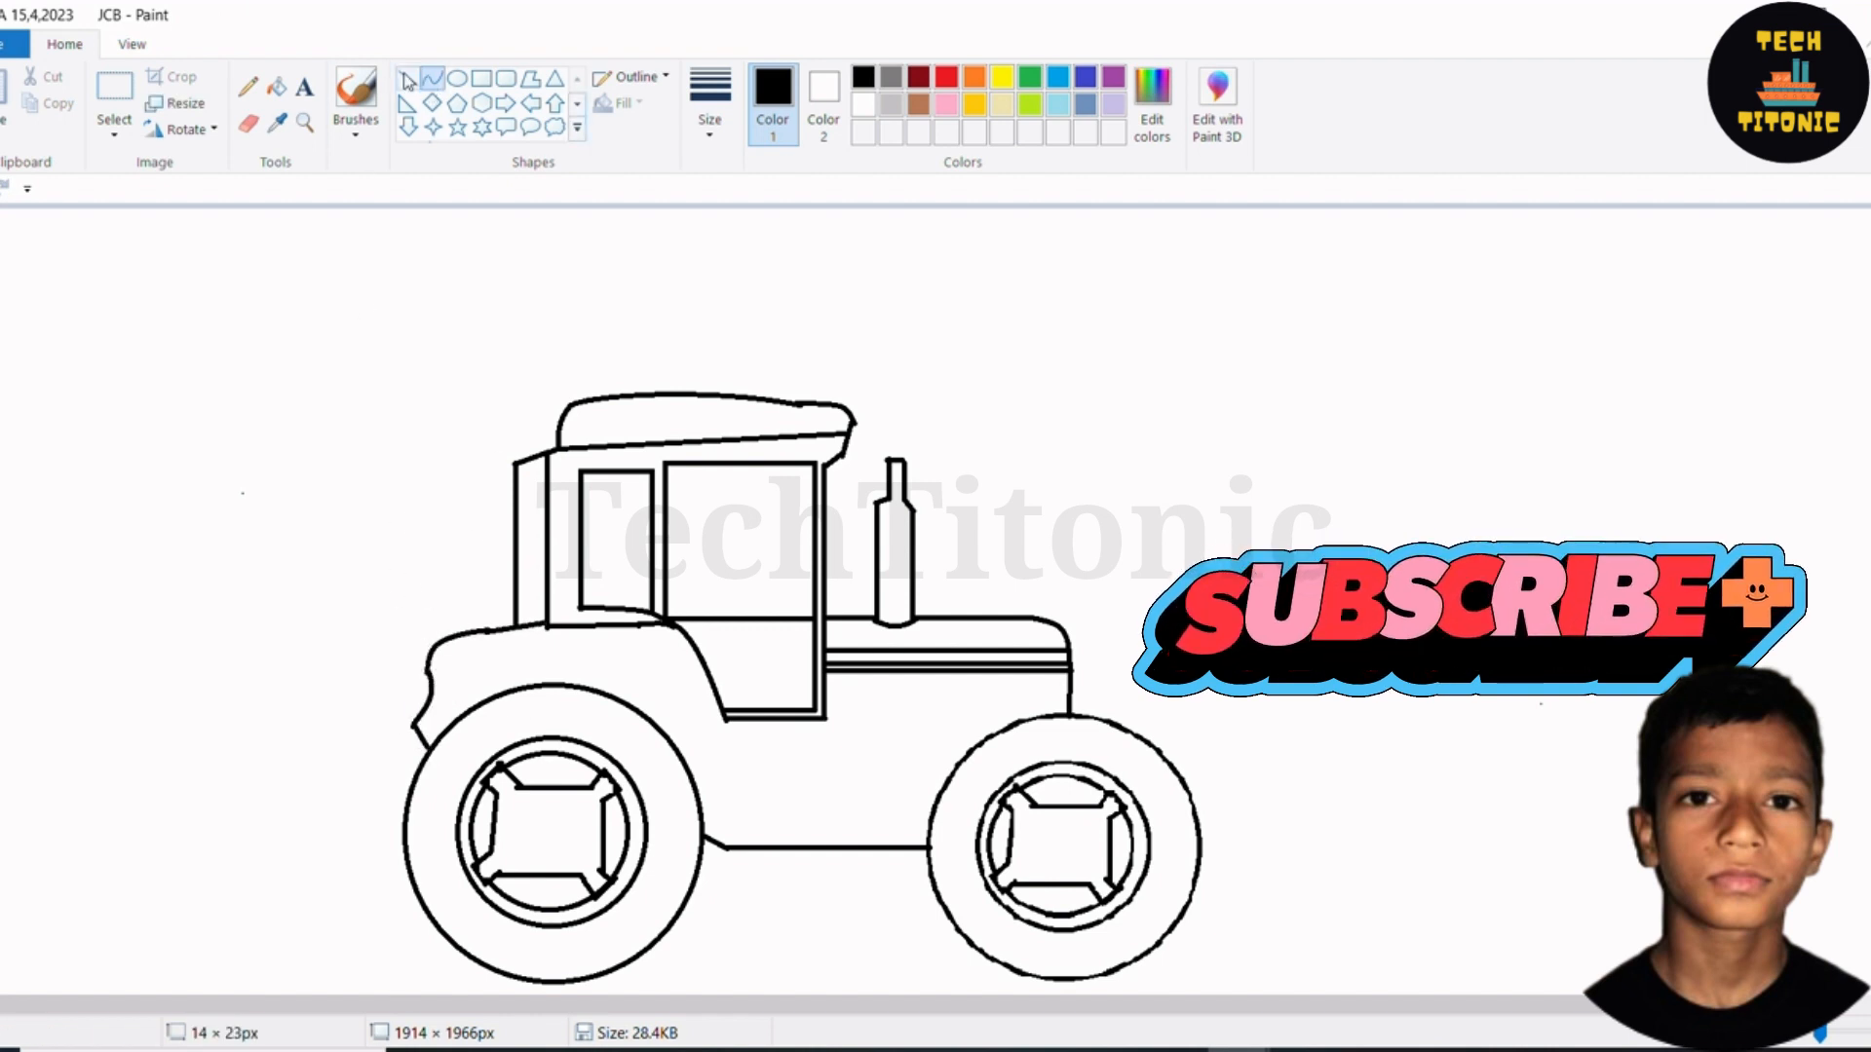
click(408, 80)
mouse_move(564, 405)
mouse_down()
mouse_move(505, 406)
mouse_move(527, 405)
mouse_move(499, 458)
mouse_up()
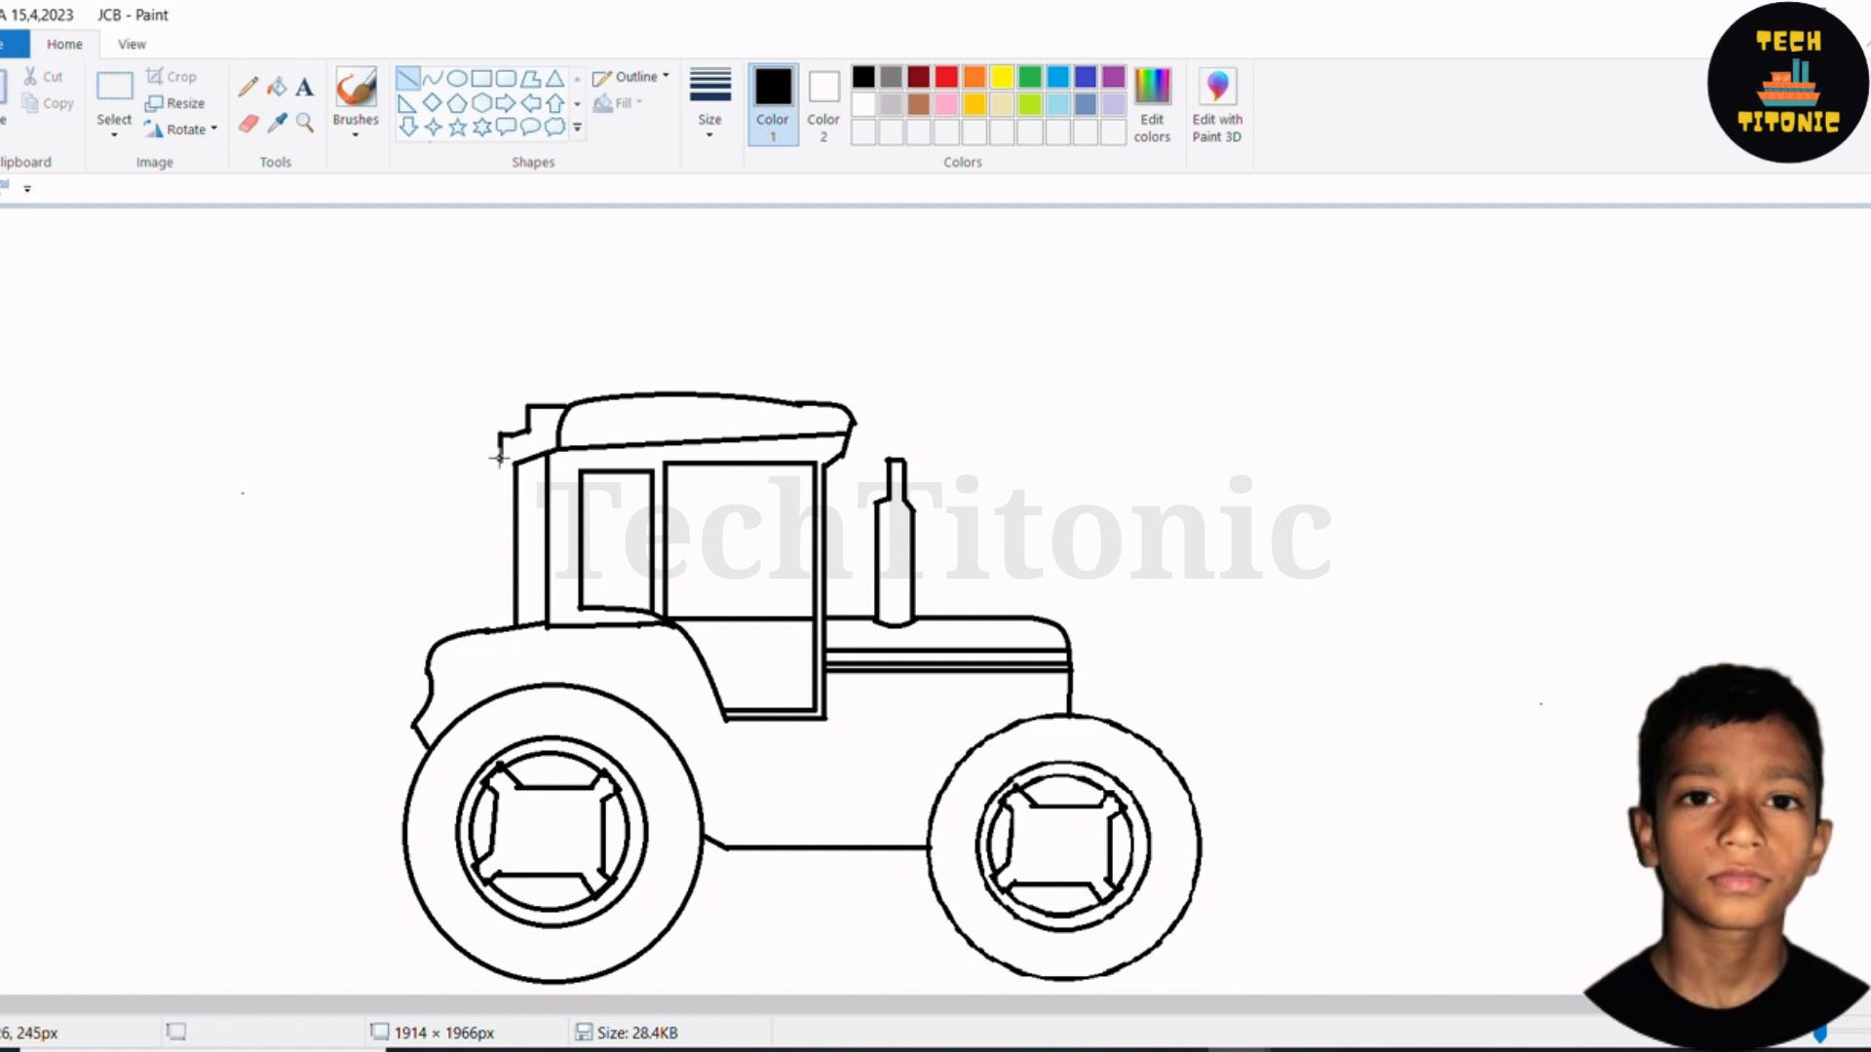
Fill the tractor body, the top of the bonnet and the cab frame with red
click(944, 77)
click(278, 87)
click(906, 722)
click(953, 637)
click(809, 450)
Fill the cab roof and the outer rear pillar with blue
click(692, 434)
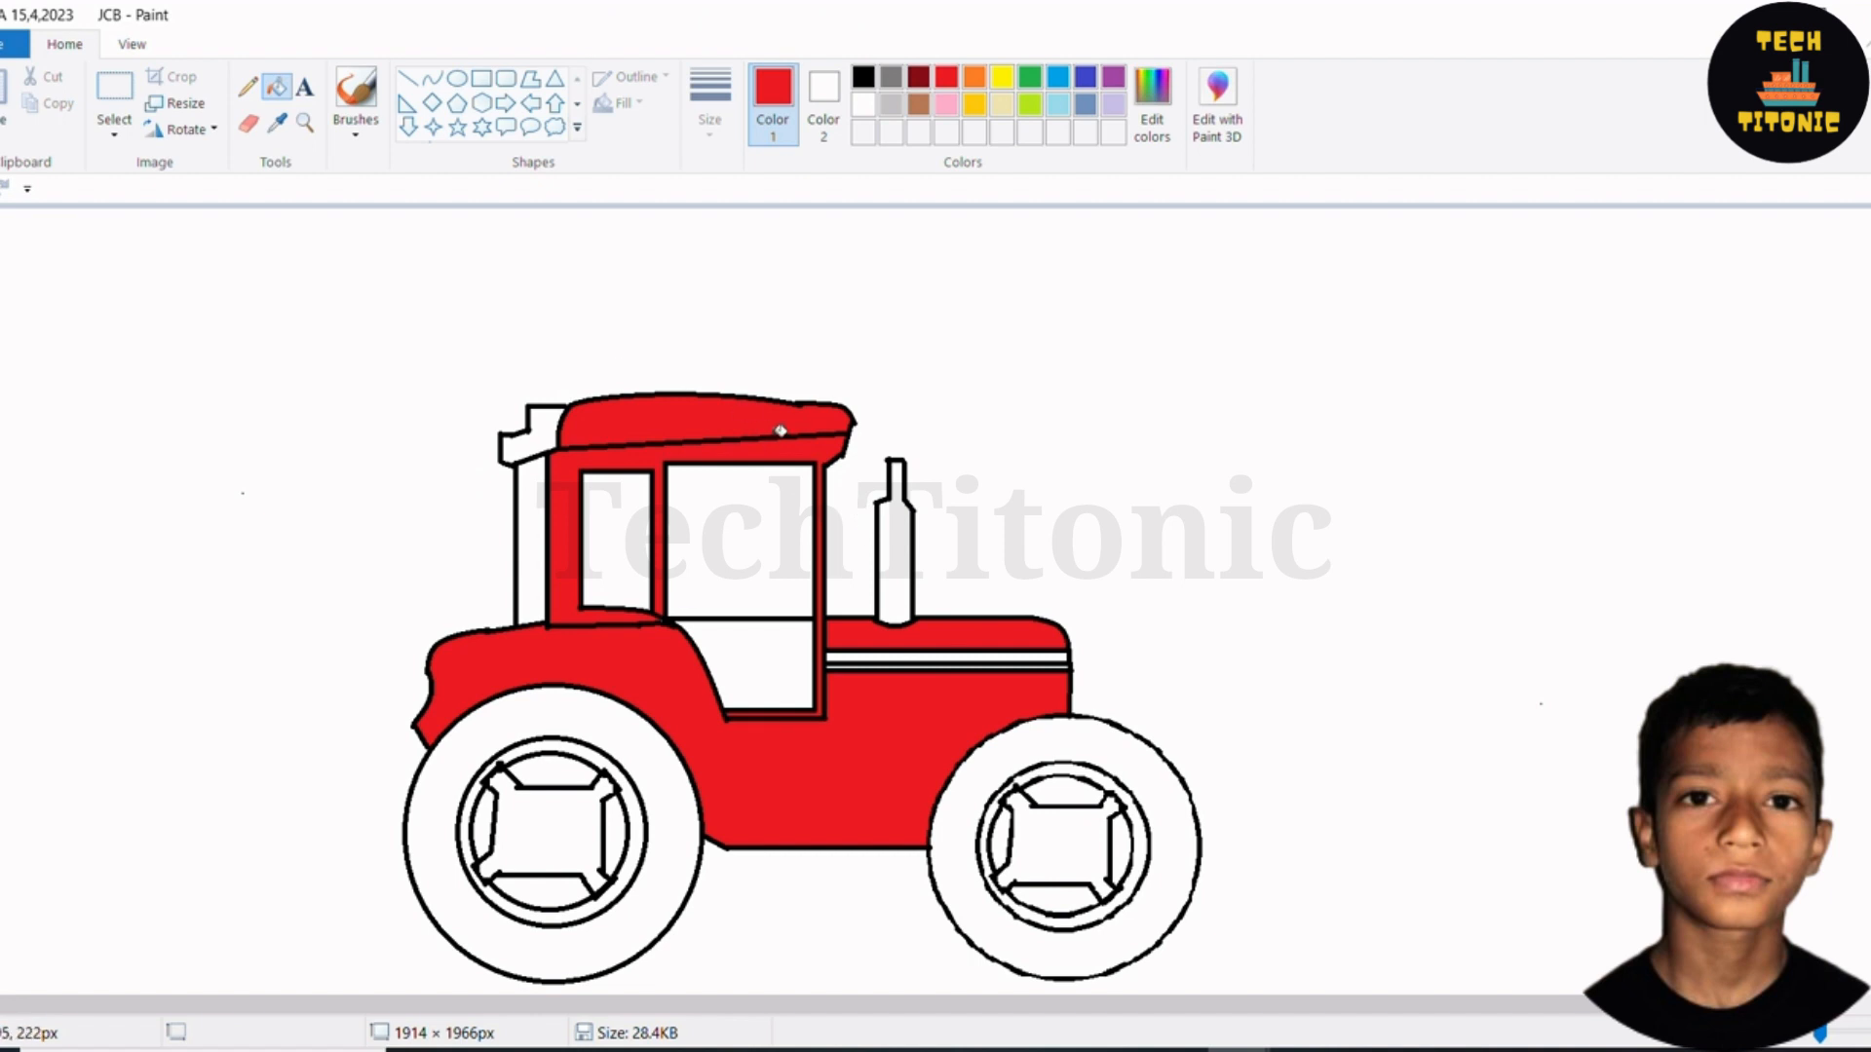
key(ctrl+z)
click(1052, 80)
click(687, 419)
click(528, 560)
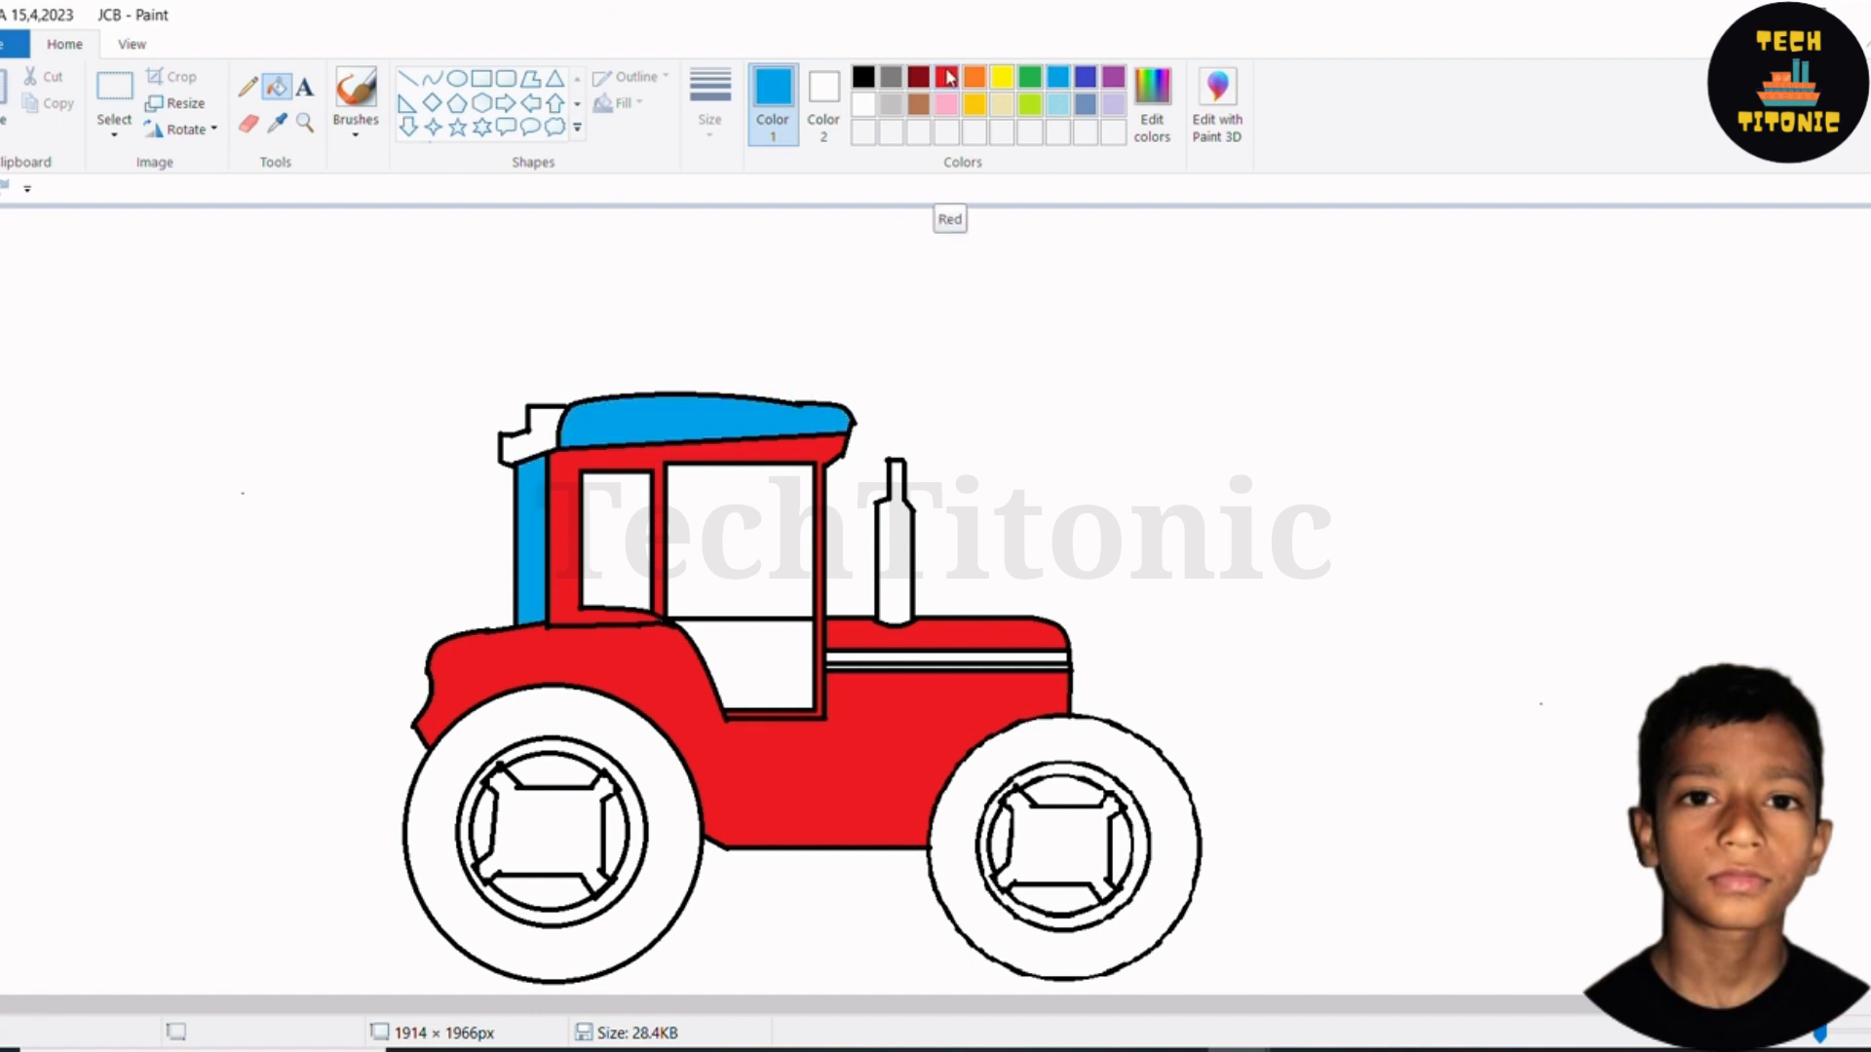
Fill the stepped box behind the roof with red and the exhaust stack with dark grey
click(948, 77)
click(532, 435)
click(891, 77)
click(891, 563)
click(432, 78)
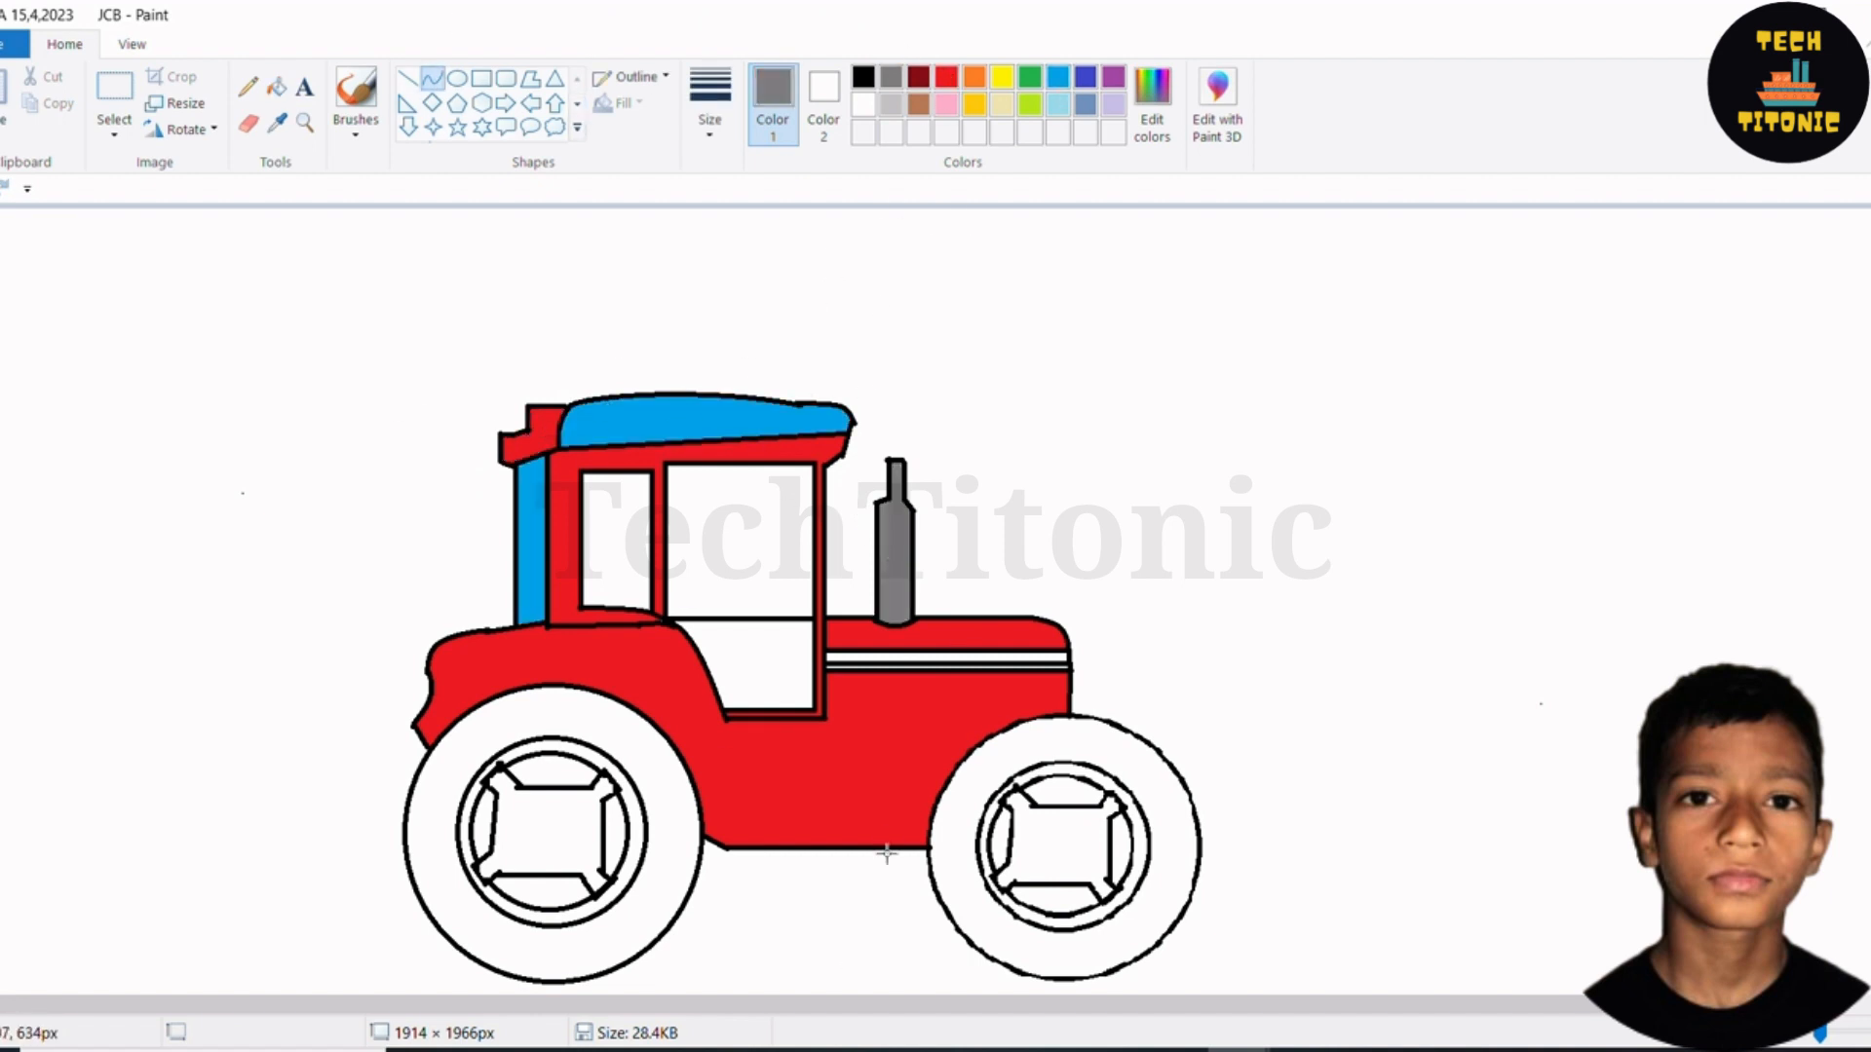
Draw a black curved outline for the far front wheel, from the body's lower edge down to the small wheel
mouse_move(871, 851)
mouse_down()
mouse_move(958, 931)
mouse_move(851, 926)
mouse_up()
click(864, 77)
click(951, 941)
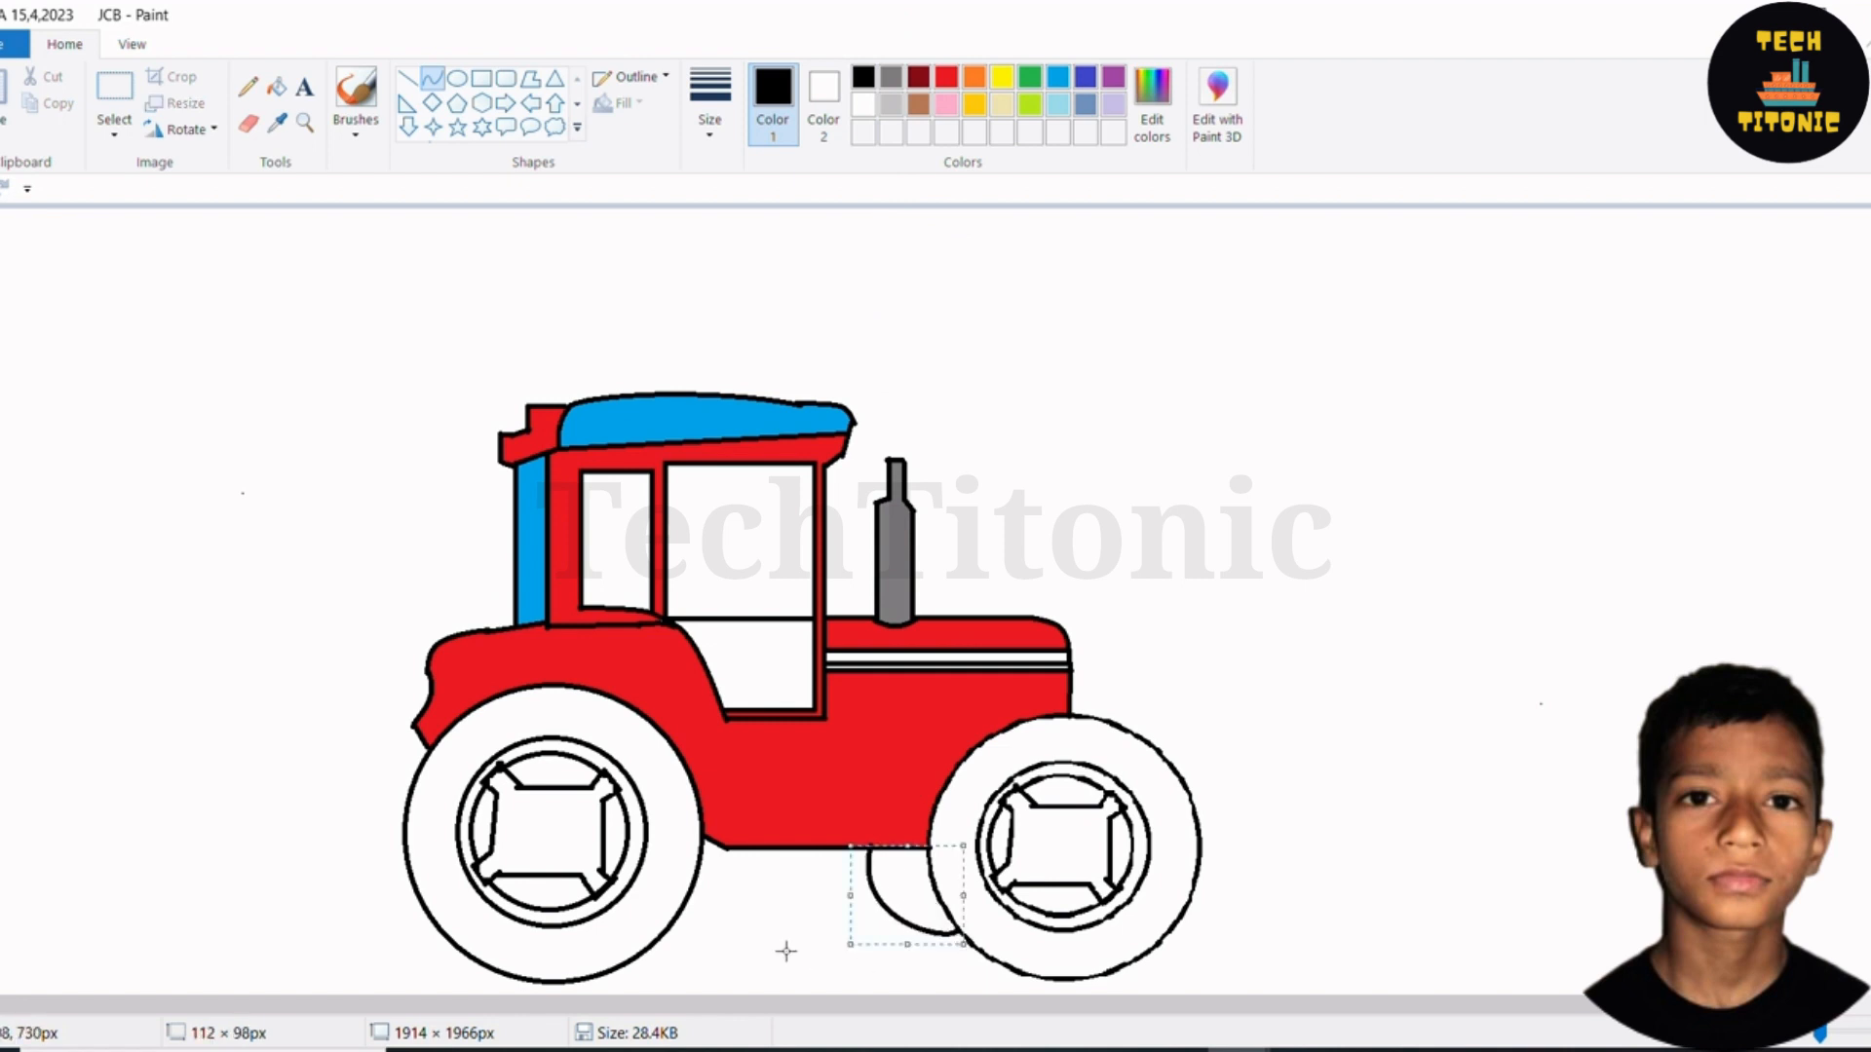
drag(963, 945, 973, 959)
drag(850, 960, 848, 959)
click(857, 222)
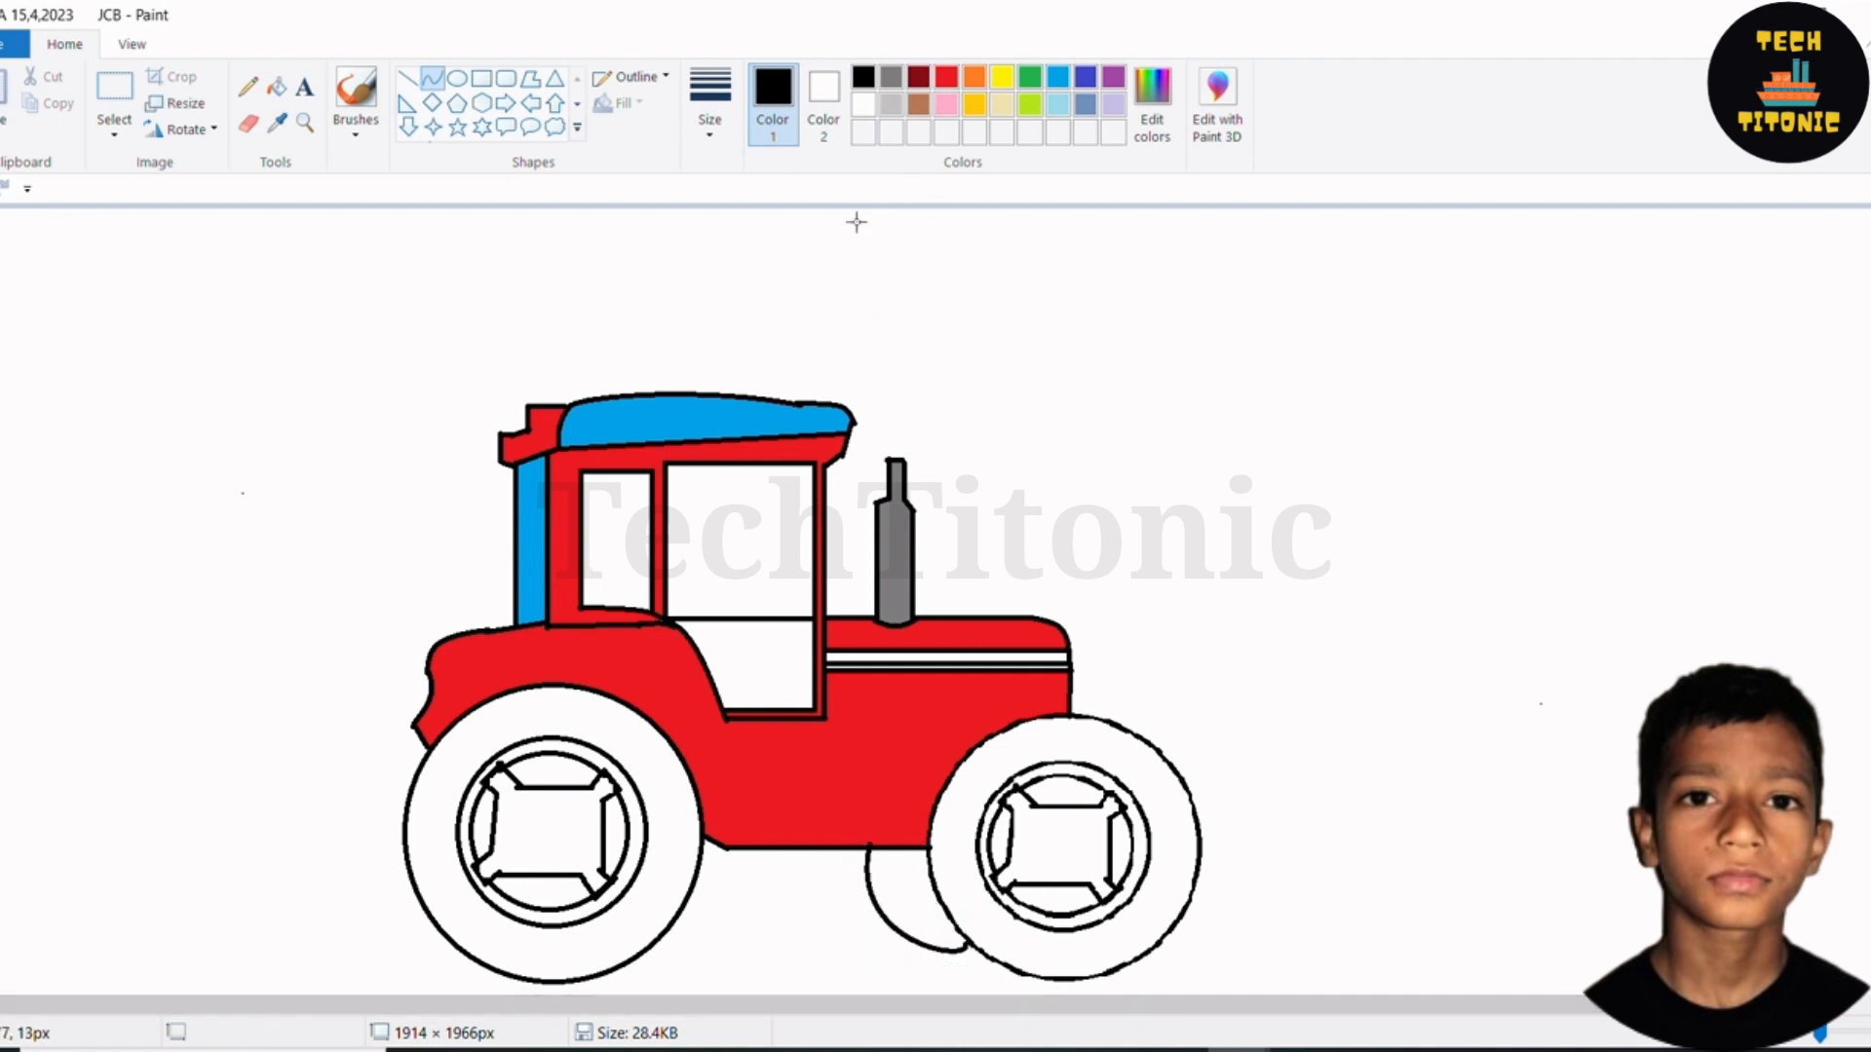
Fill both tyres with black and the stripe along the bonnet with blue
click(278, 88)
click(672, 770)
click(1050, 759)
click(1060, 77)
click(1028, 662)
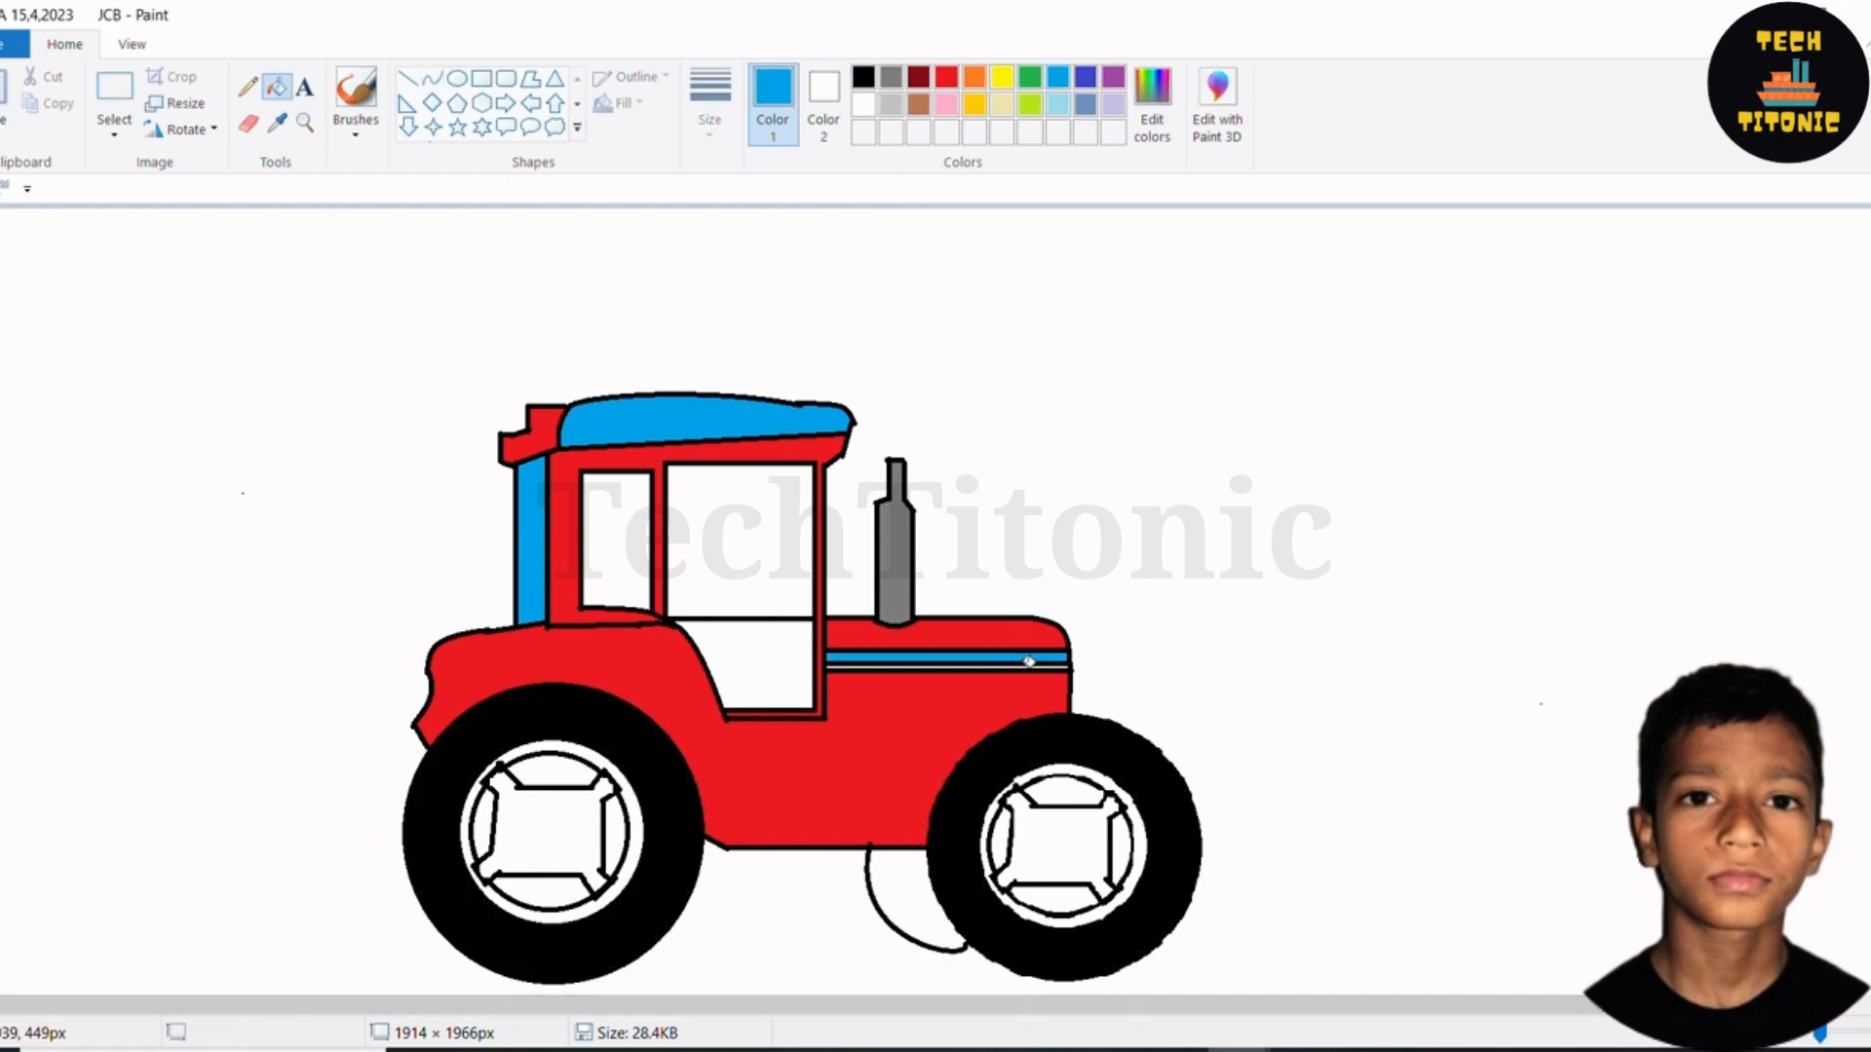
Fill the two cab windows with light grey
click(891, 104)
click(615, 538)
click(776, 546)
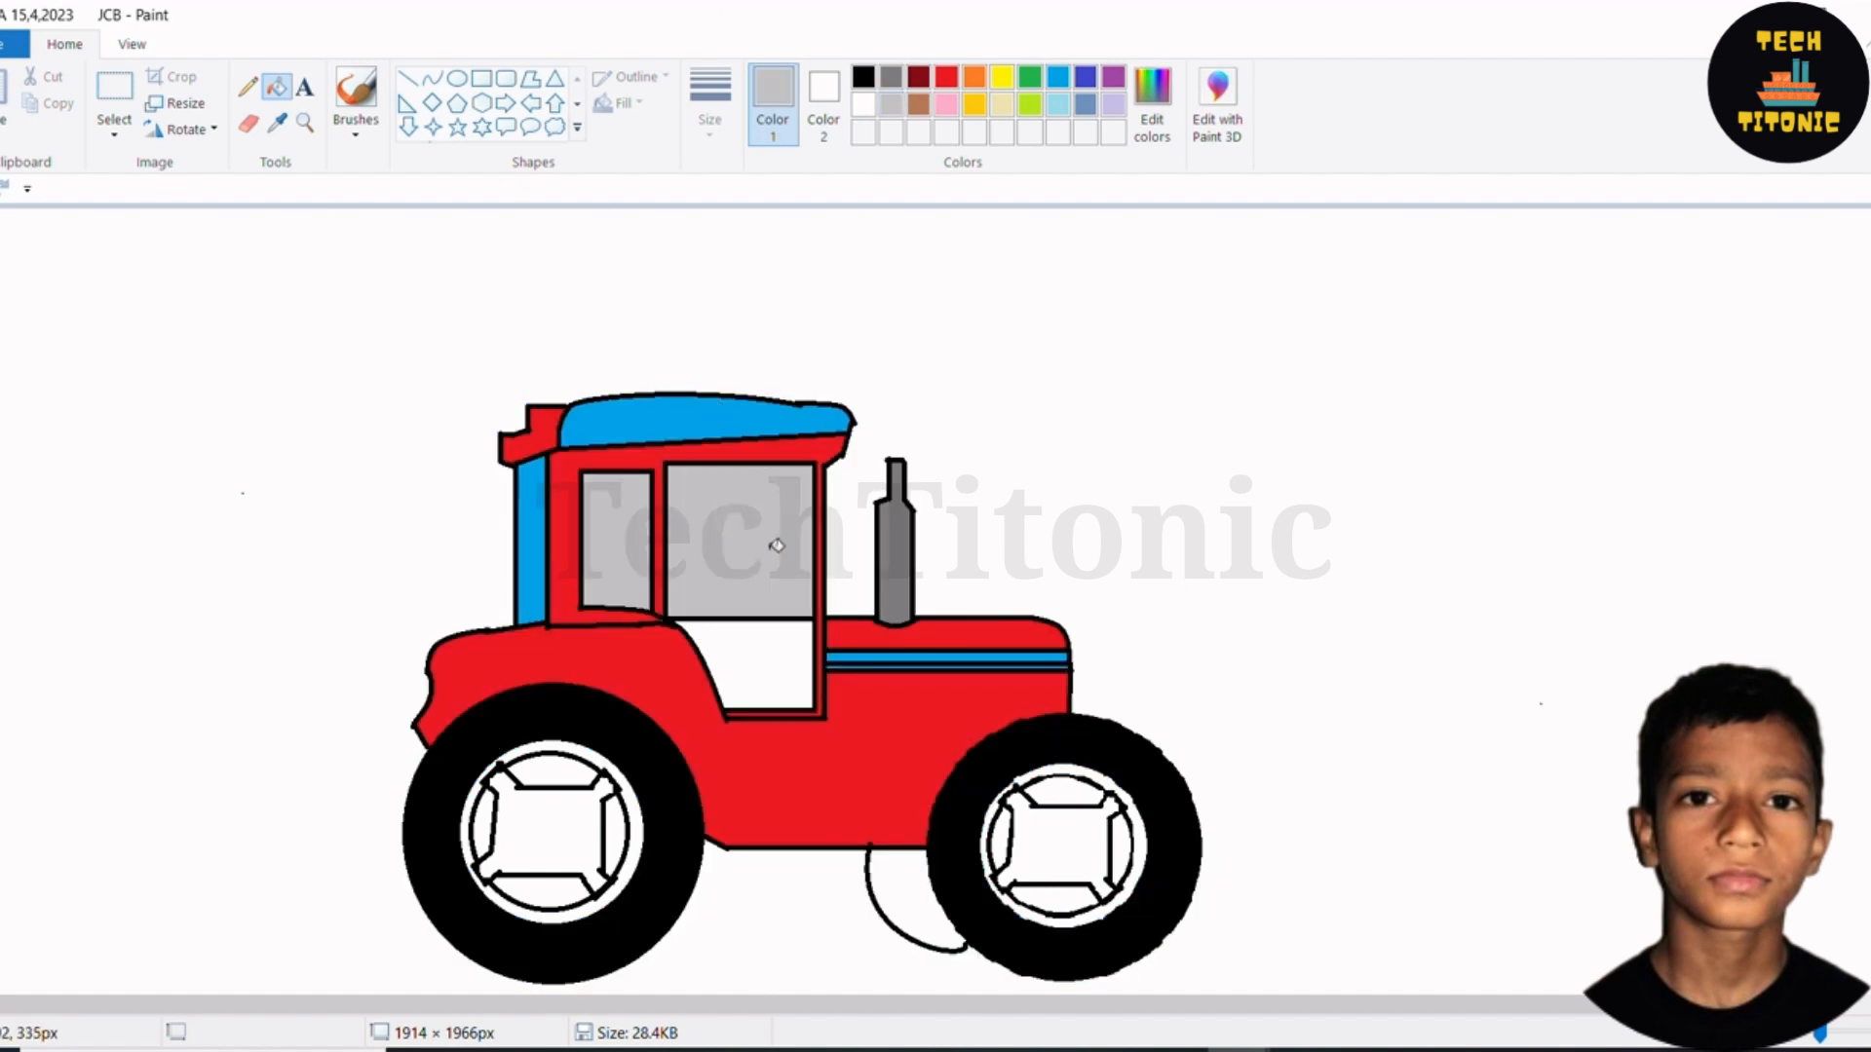
Recolour the cab frame blue, and the cab roof and outer rear pillar red
click(1059, 77)
click(779, 443)
click(946, 77)
click(702, 419)
click(531, 545)
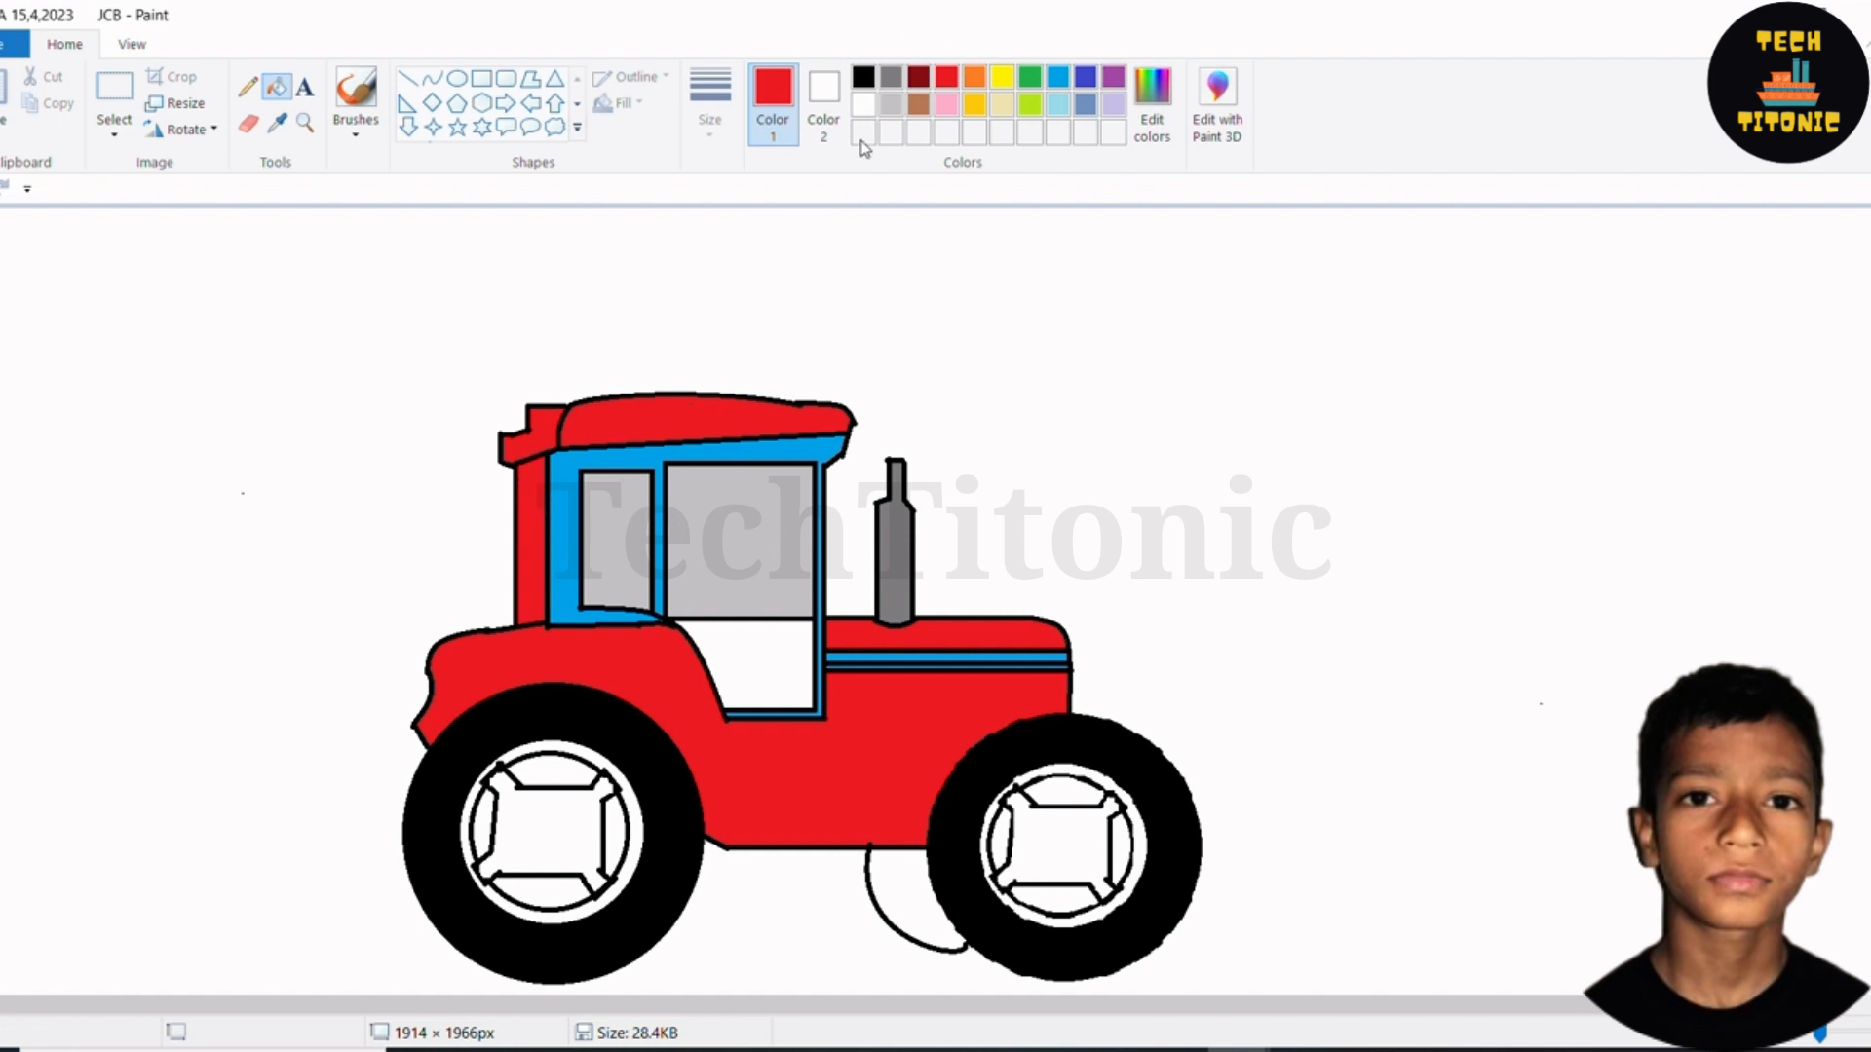
Fill the lower door panel with dark grey and the far front wheel with black
click(890, 77)
click(767, 698)
click(863, 77)
click(911, 902)
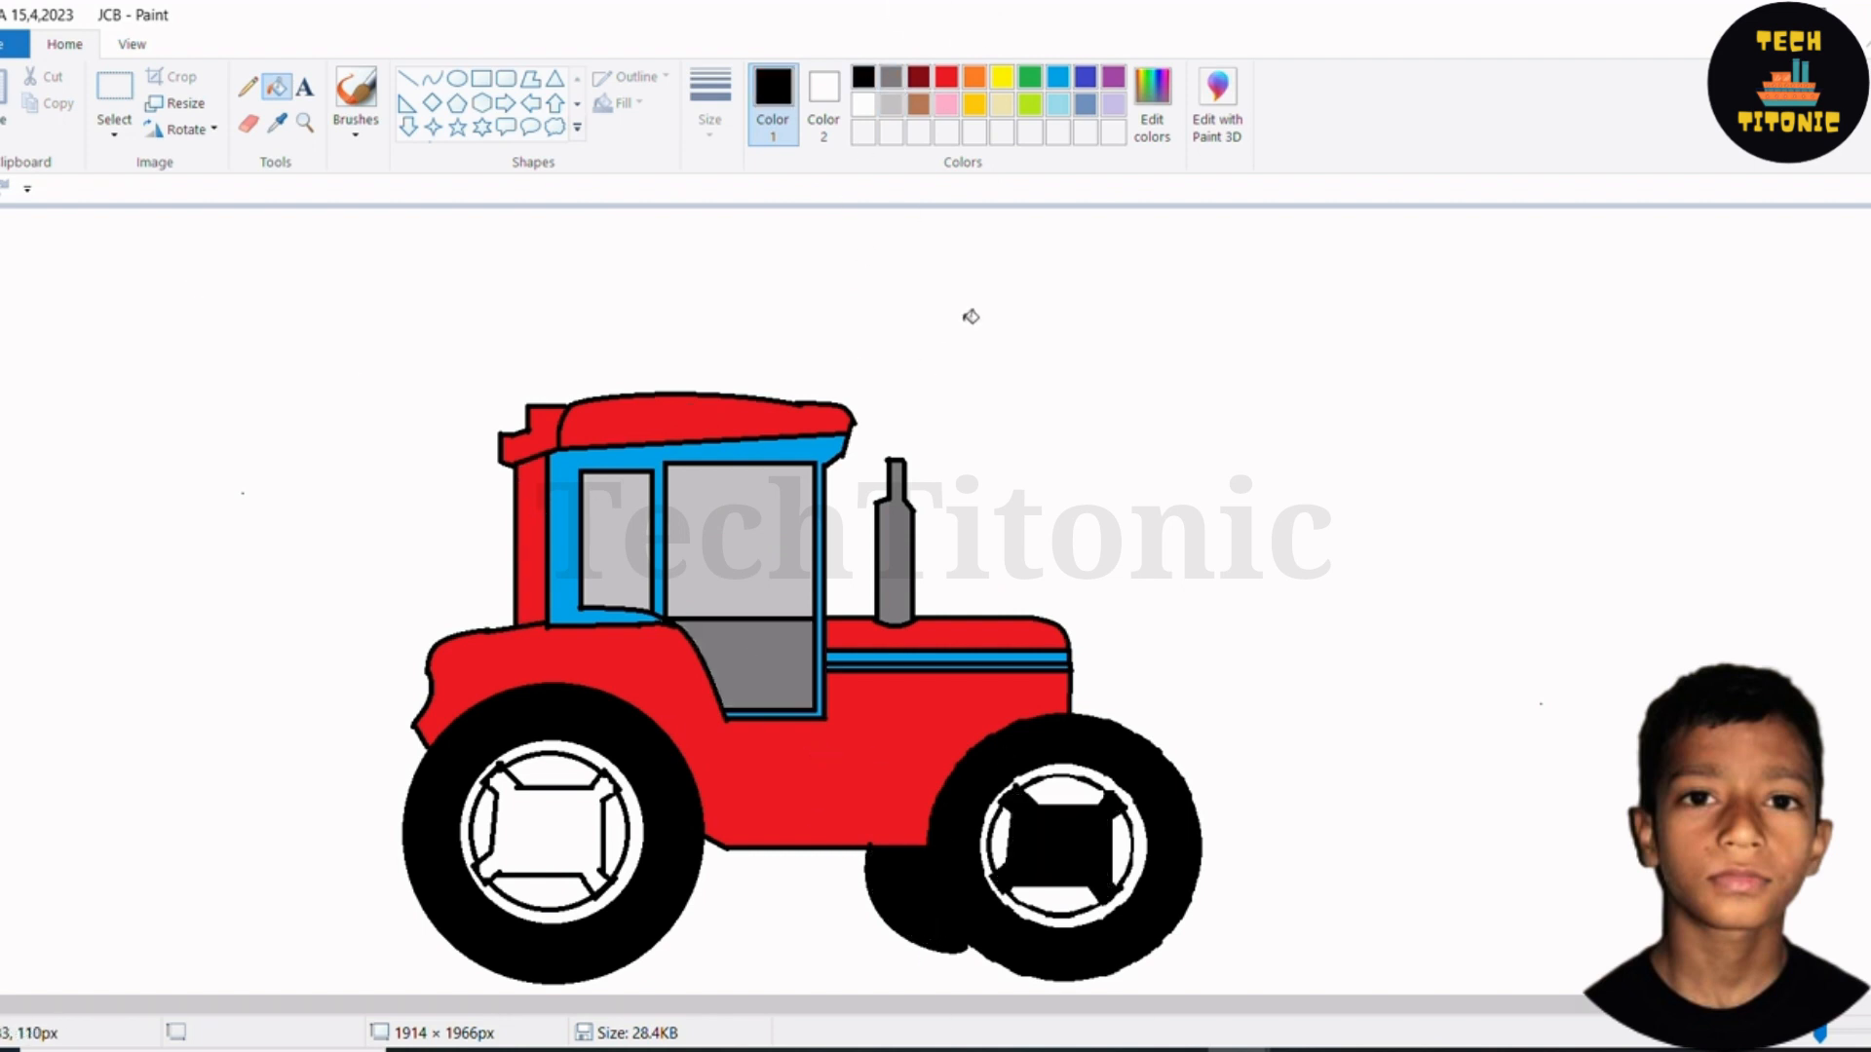
Fill the hub centres of both wheels and the large wheel's outer rim ring with dark grey
click(891, 77)
click(1053, 844)
click(548, 833)
click(632, 836)
click(574, 770)
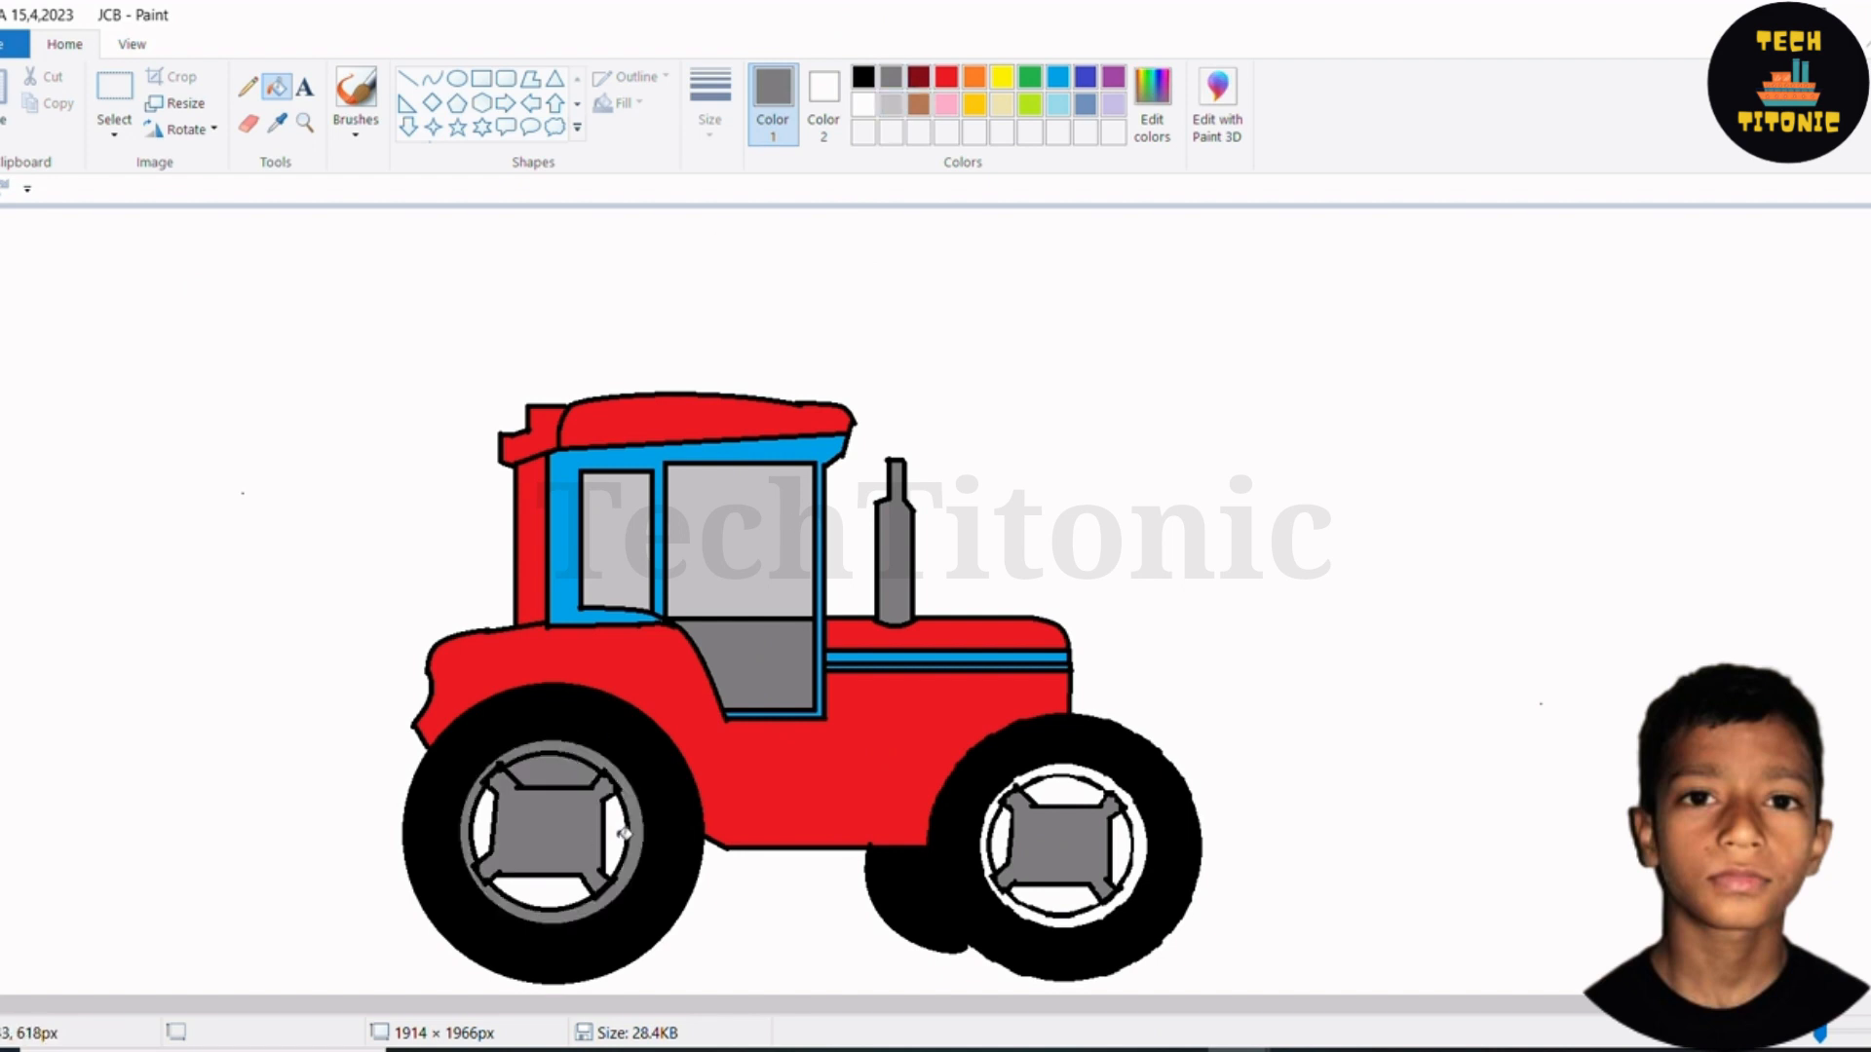
key(ctrl+z)
key(ctrl+z)
key(ctrl+y)
Fill the four gaps around the large wheel's hub with blue
click(1064, 82)
click(610, 773)
click(620, 834)
click(544, 893)
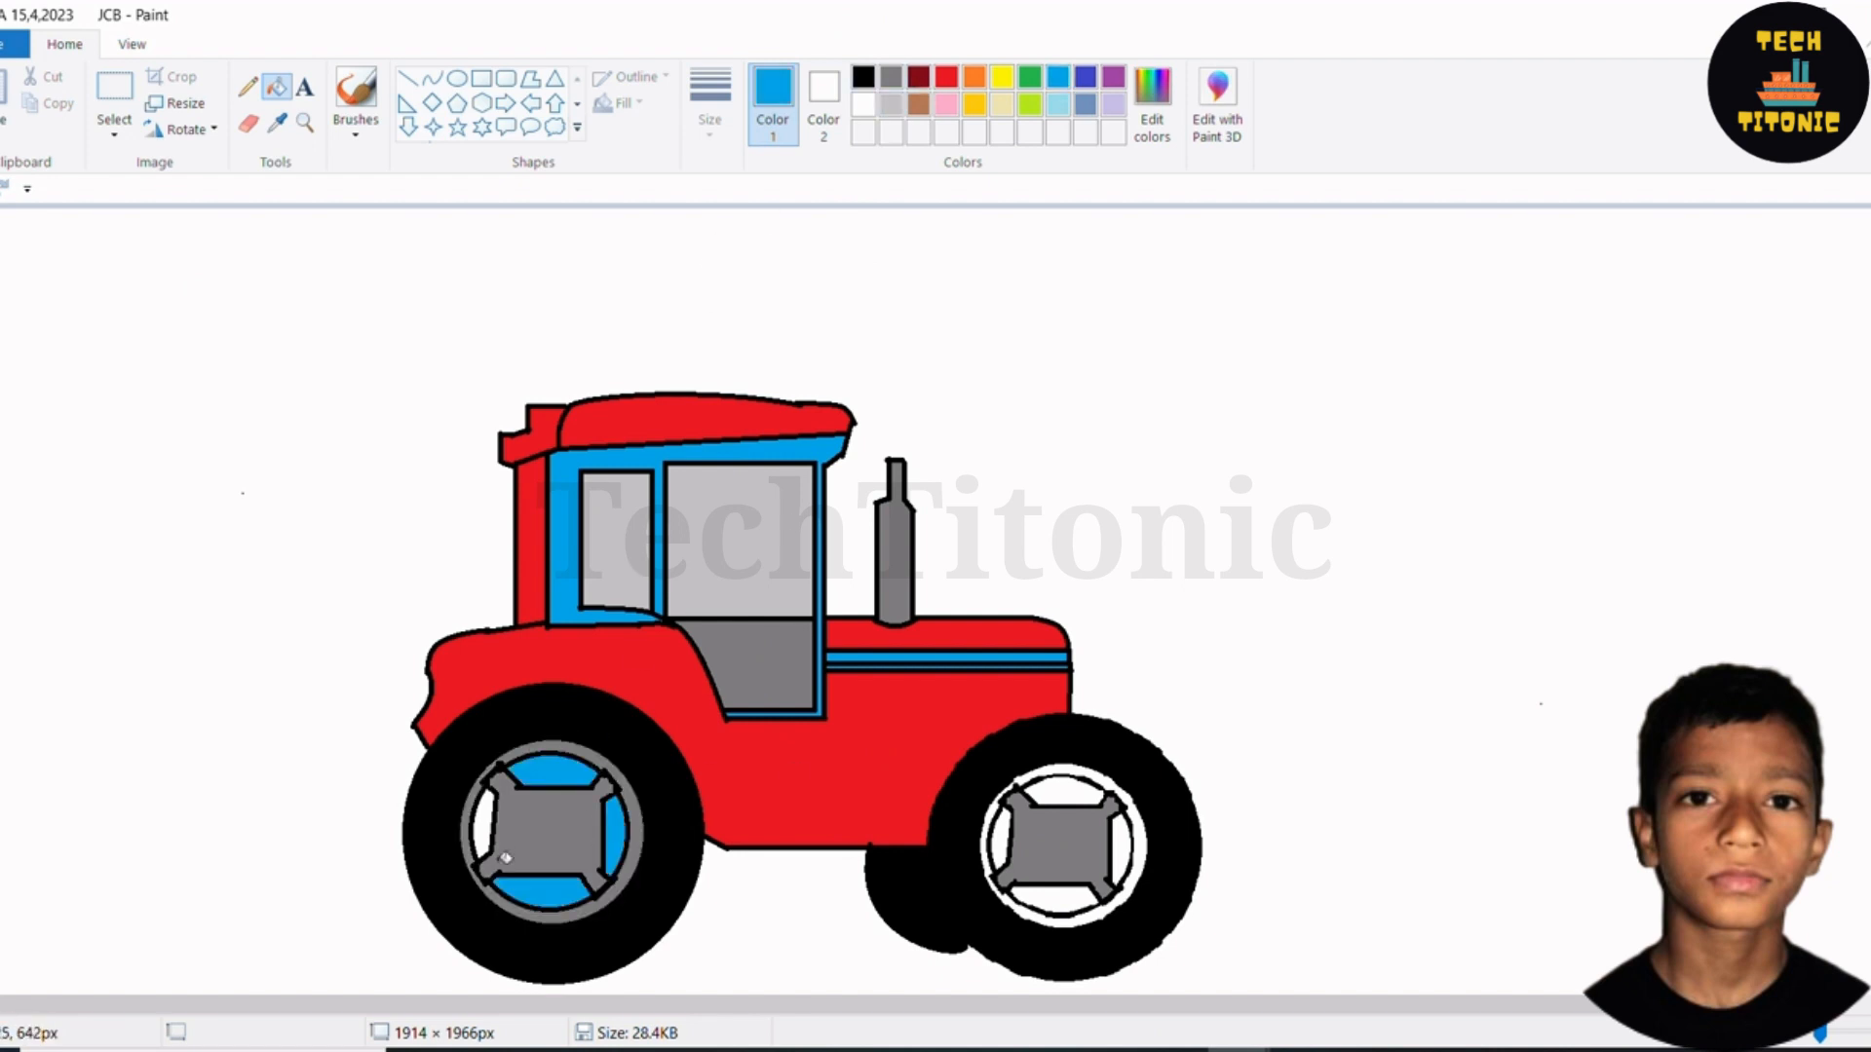
click(481, 827)
Fill the four gaps around the small wheel's hub with blue and its outer rim ring with dark grey
click(1064, 795)
click(1000, 838)
click(1126, 838)
click(1057, 899)
click(890, 77)
click(1060, 770)
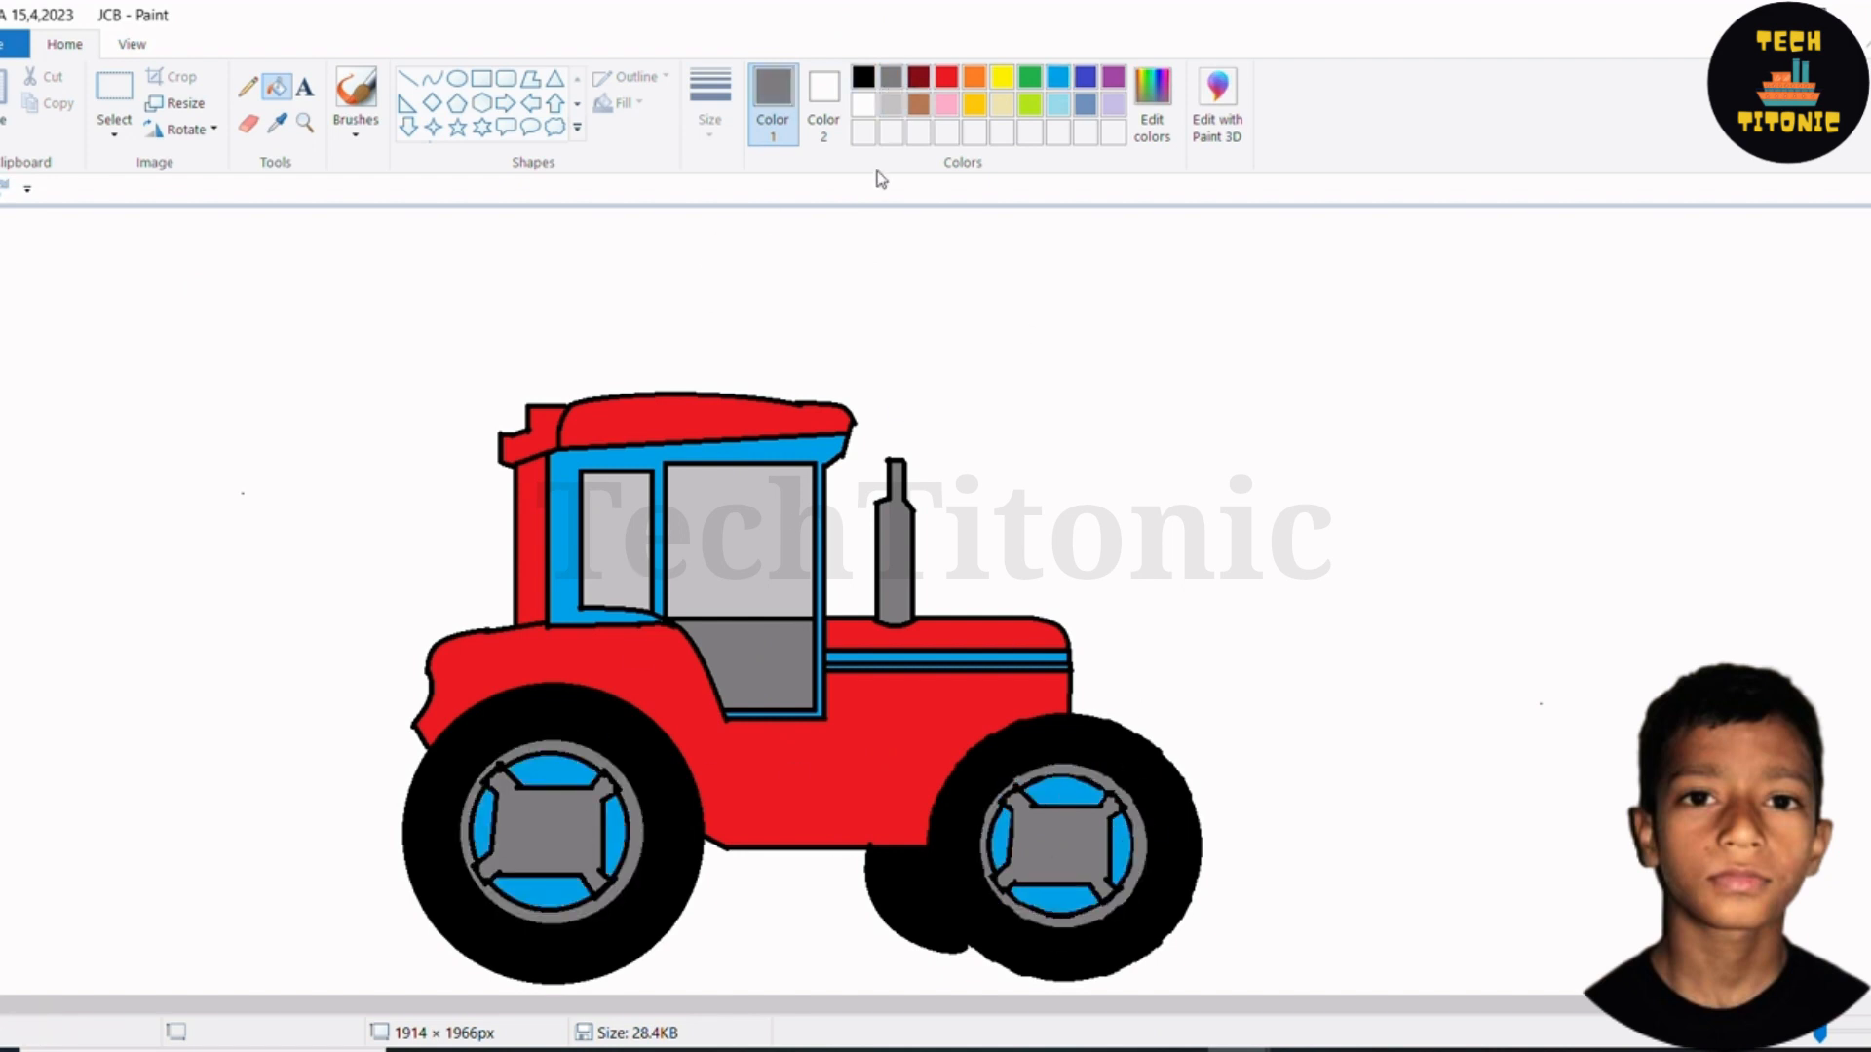
click(1055, 80)
click(1152, 105)
click(1213, 388)
click(684, 702)
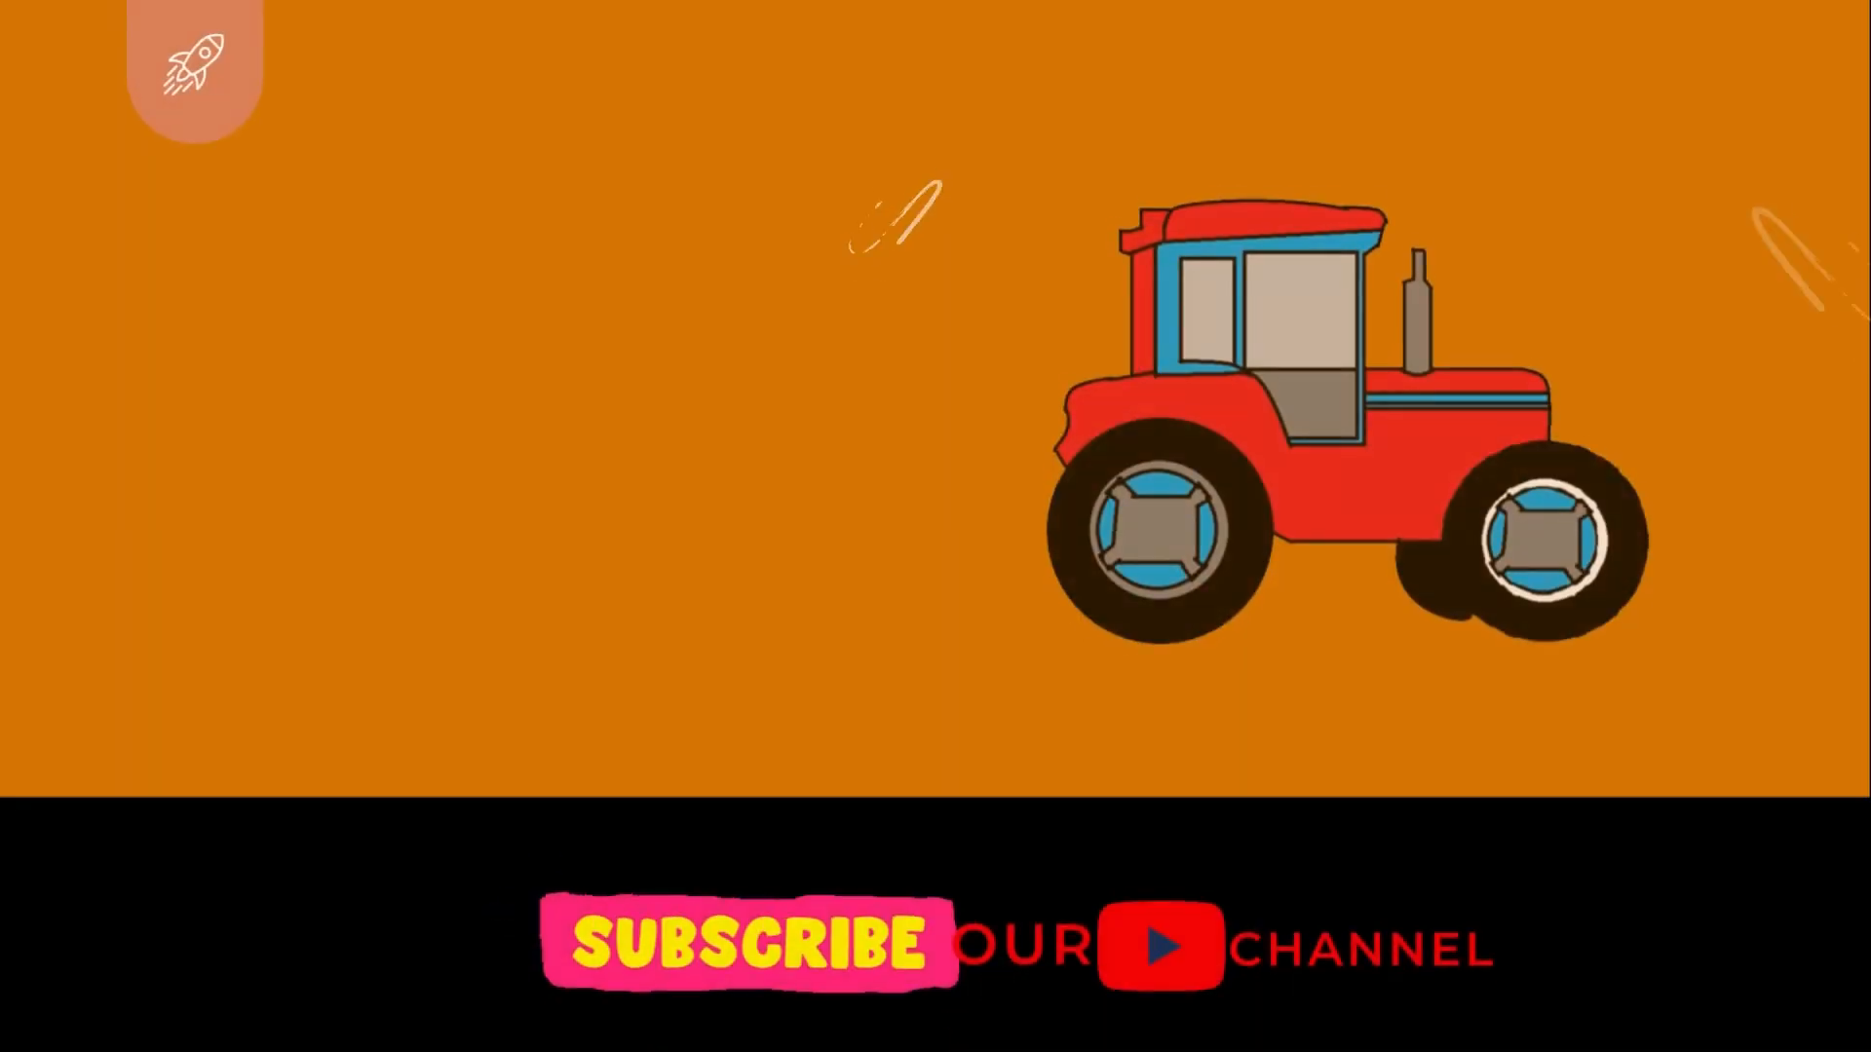